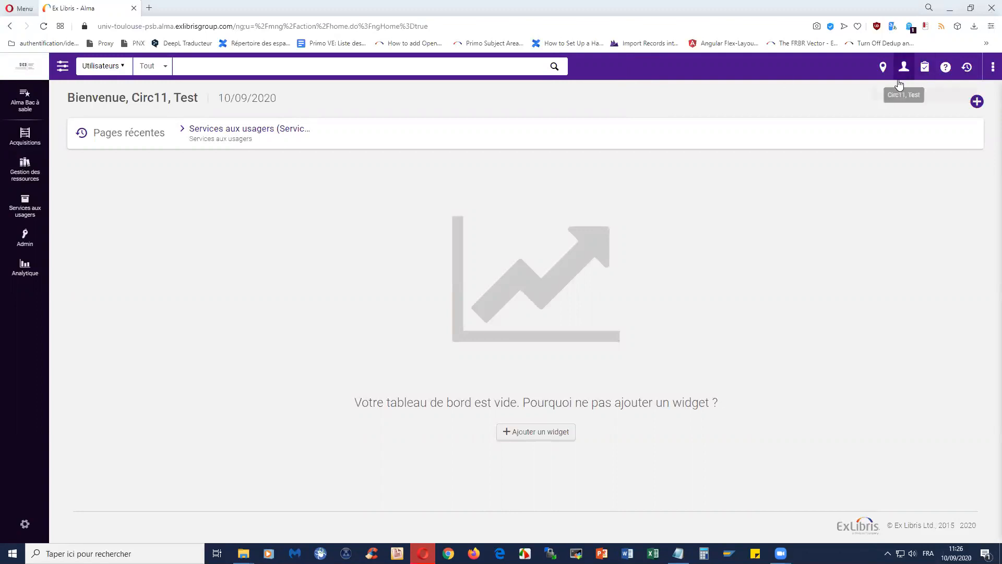
# - Check the physical location setting, then go to Identification lecteur under Services aux usagers
pyautogui.click(882, 66)
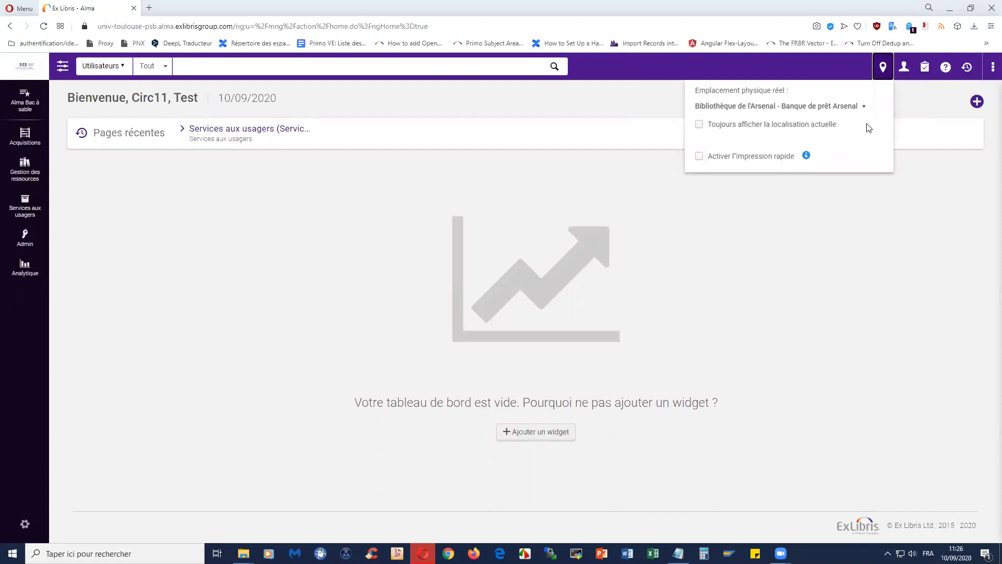
pyautogui.click(518, 105)
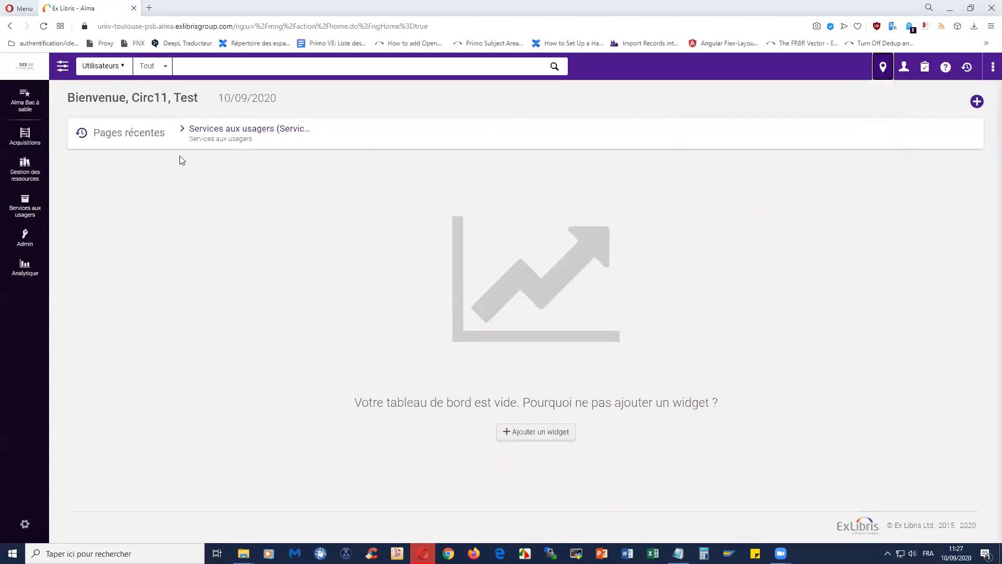
pyautogui.click(31, 214)
pyautogui.click(112, 102)
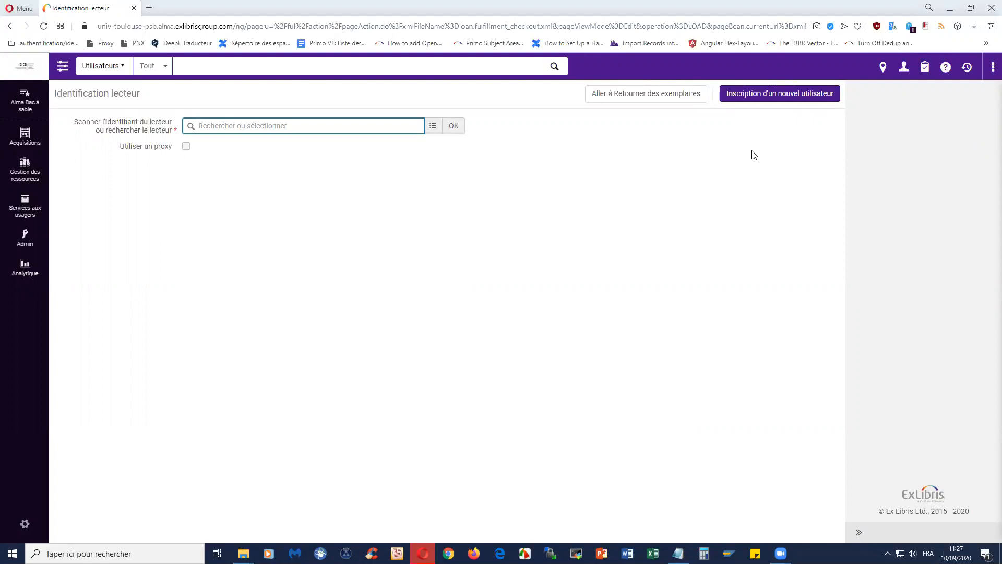
# - Start a new user registration and review its user information and user management sections
pyautogui.click(761, 99)
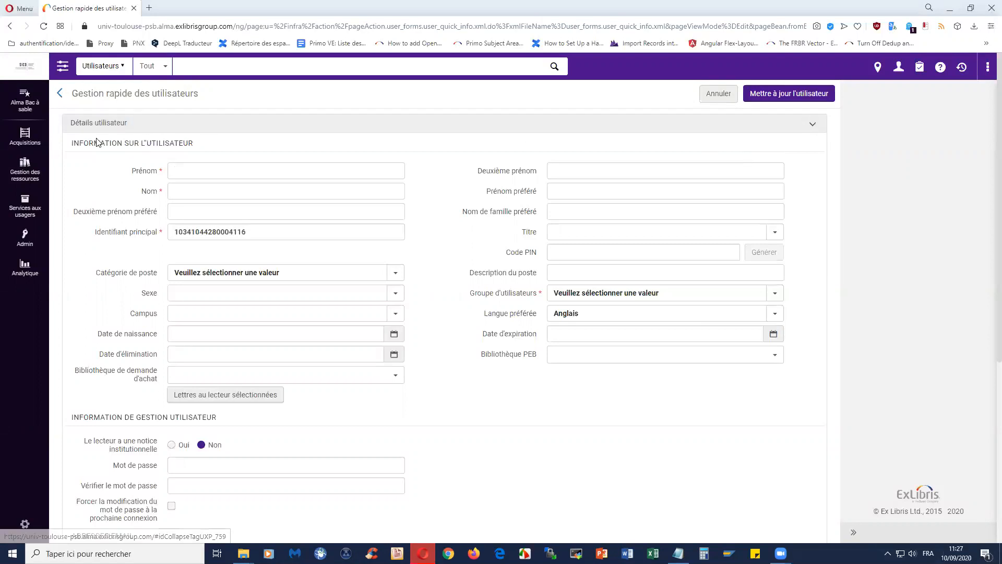
pyautogui.moveTo(72, 141); pyautogui.dragTo(193, 151)
pyautogui.click(100, 194)
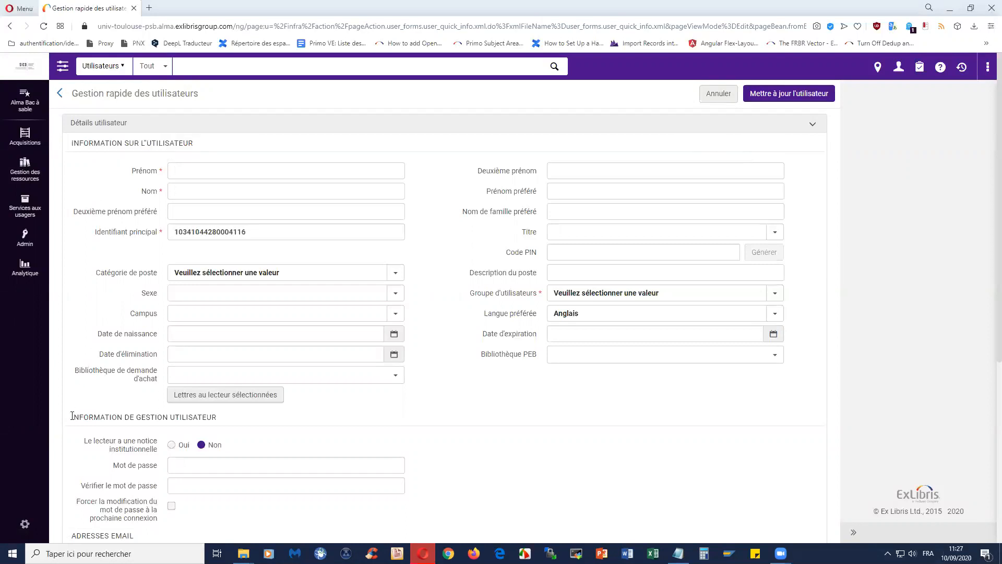
pyautogui.moveTo(72, 417); pyautogui.dragTo(223, 421)
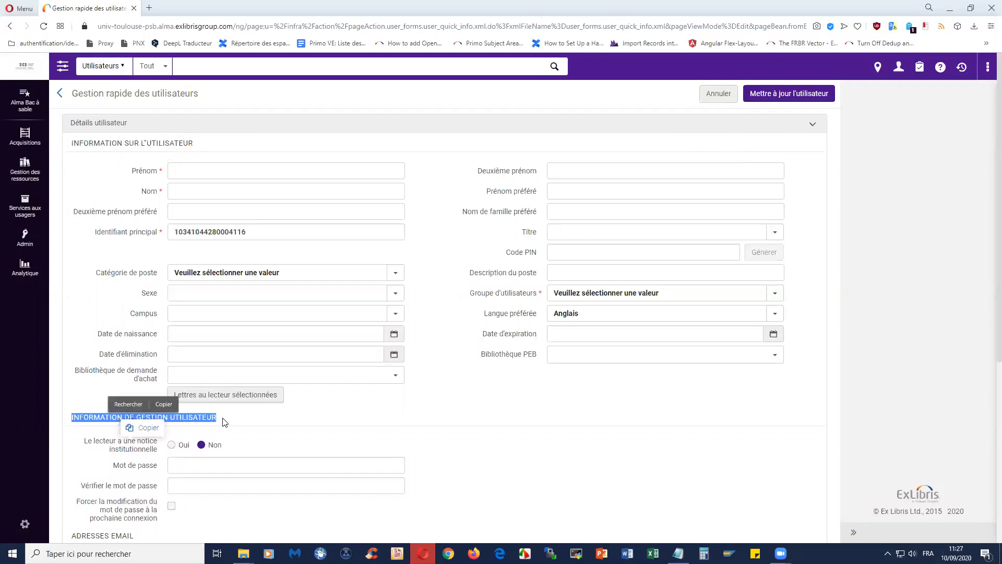
pyautogui.click(318, 425)
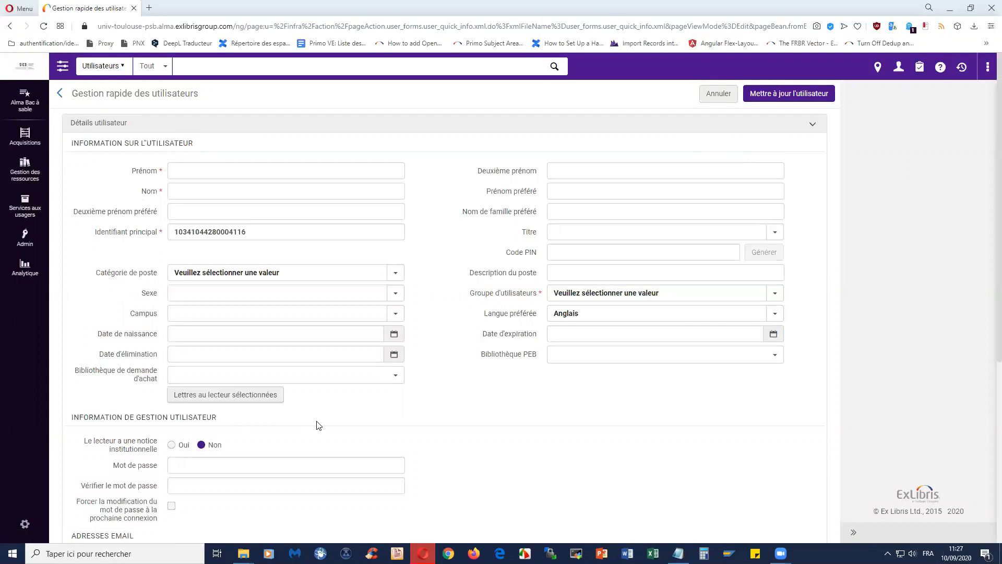
pyautogui.scroll(-2, 319, 425)
pyautogui.scroll(-2, 119, 374)
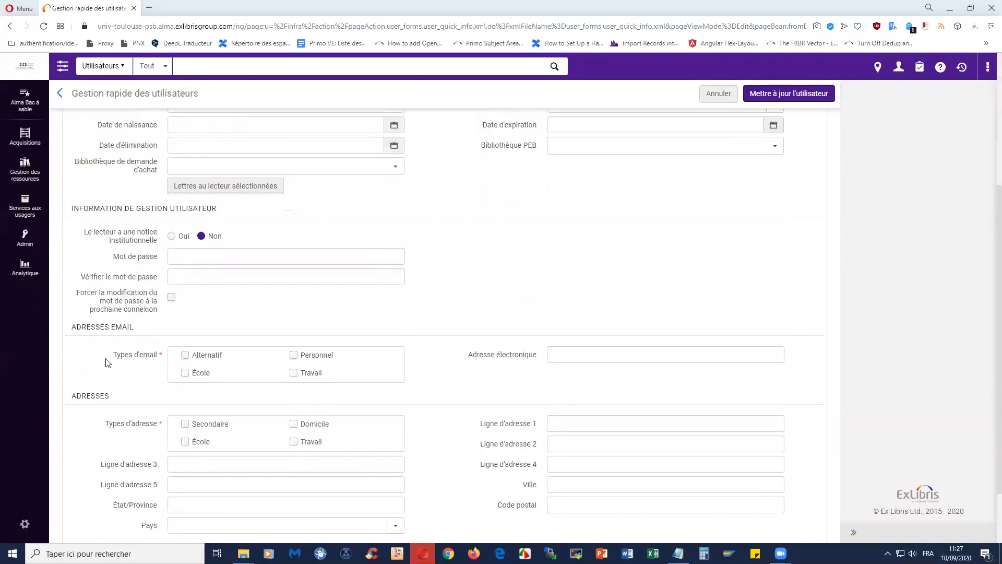
# - Look over the email, address and phone number sections, then return to the form's top
pyautogui.moveTo(72, 327); pyautogui.dragTo(155, 331)
pyautogui.click(99, 369)
pyautogui.doubleClick(94, 397)
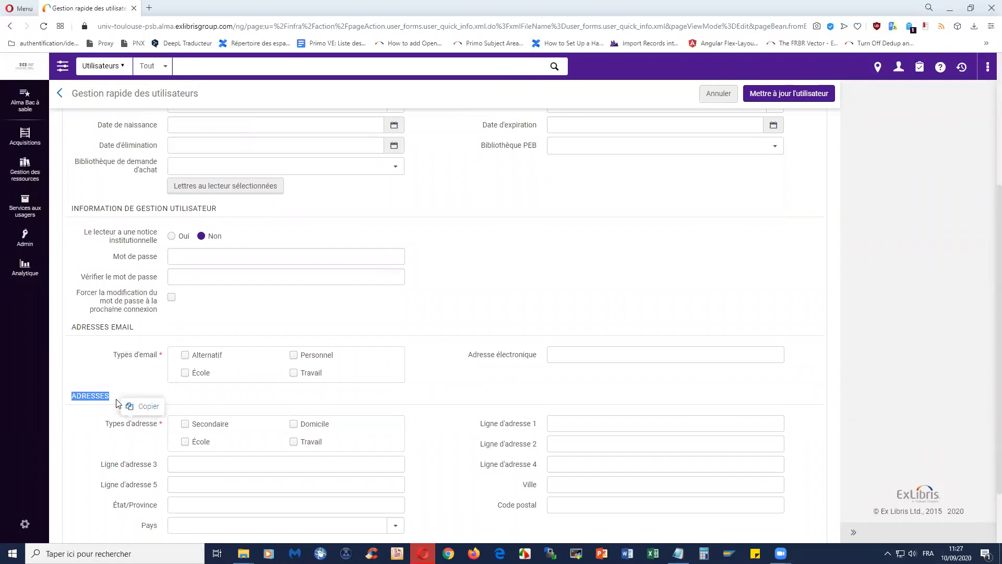
pyautogui.scroll(-2, 94, 397)
pyautogui.moveTo(72, 471); pyautogui.dragTo(161, 473)
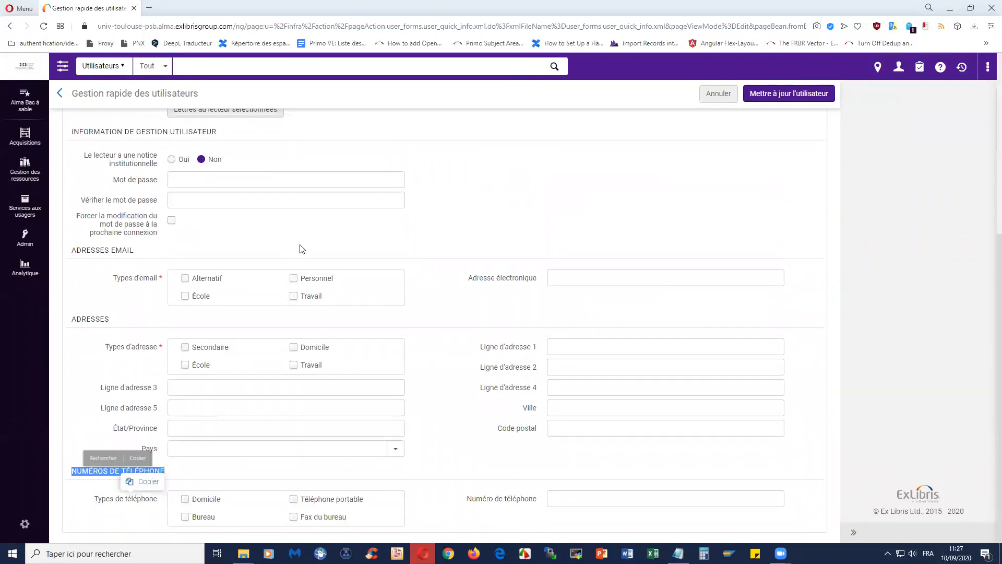
pyautogui.click(444, 233)
pyautogui.scroll(5, 443, 243)
pyautogui.scroll(1, 445, 243)
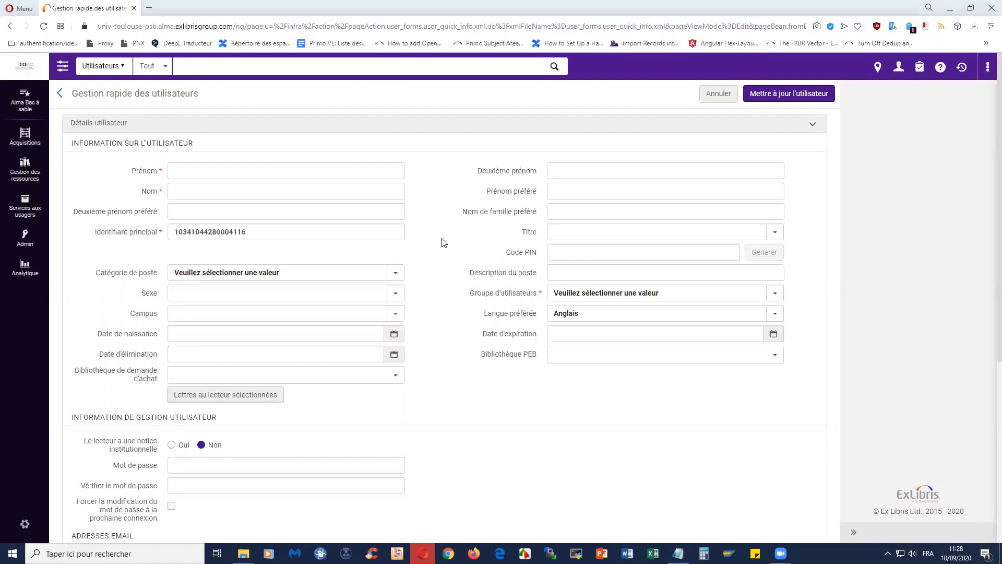
# - Enter the patron's first name in Prénom and last name in Nom
pyautogui.click(207, 162)
pyautogui.click(207, 189)
# - Clear the prefilled Identifiant principal and enter the patron's 12-digit ID number instead
pyautogui.moveTo(250, 231); pyautogui.dragTo(174, 231)
pyautogui.press('BackSpace')
pyautogui.click(209, 231)
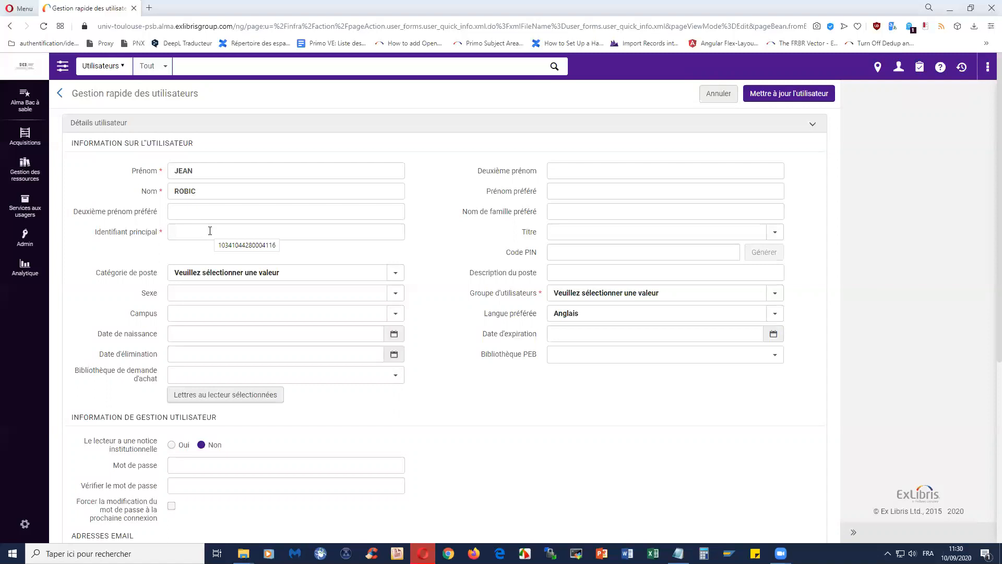
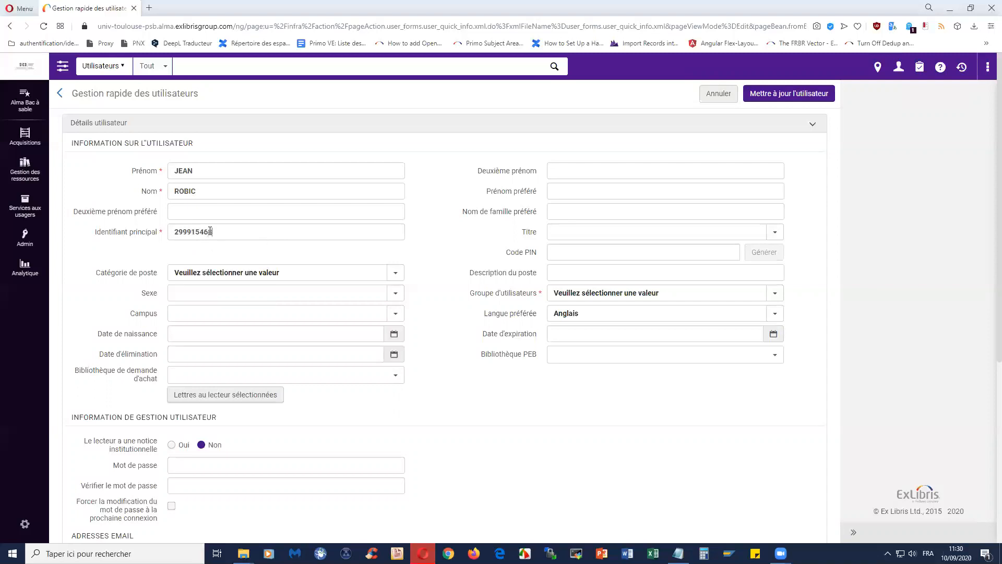
# - Choose Autorisés from the Groupe d'utilisateurs dropdown list
pyautogui.click(574, 294)
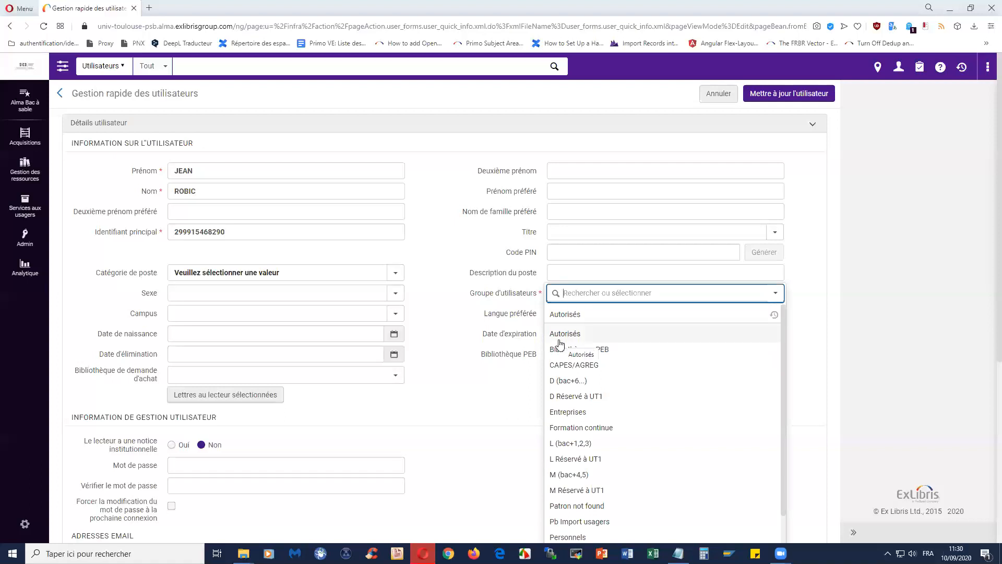
pyautogui.scroll(-3, 613, 385)
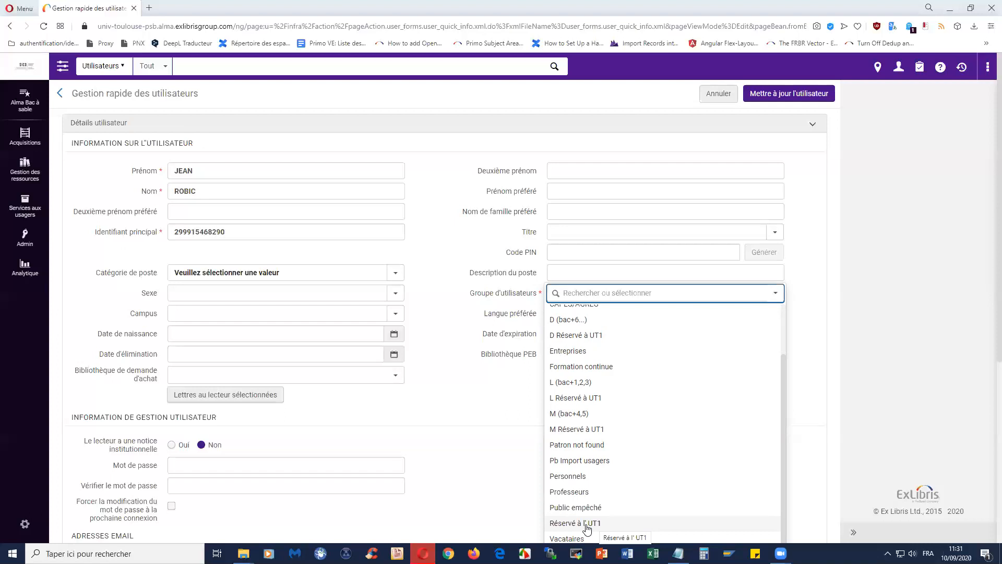
pyautogui.scroll(5, 587, 528)
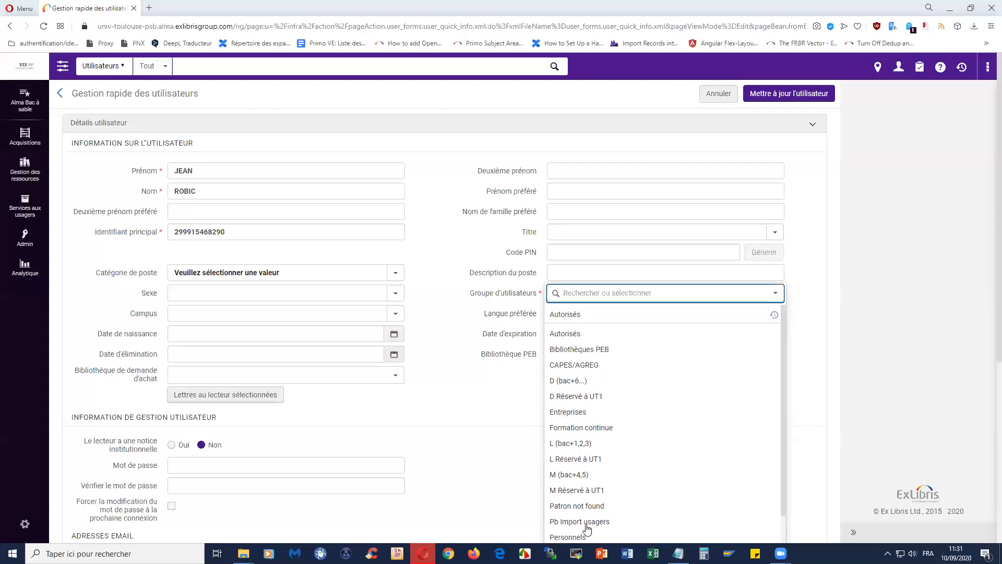
pyautogui.click(586, 313)
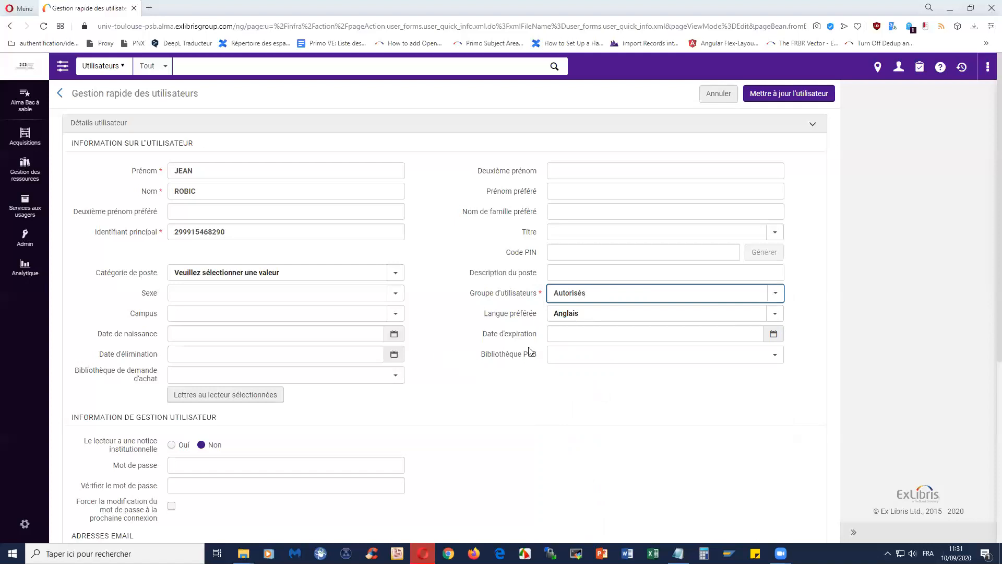
# - Switch the Langue préférée setting from Anglais to Français
pyautogui.click(588, 314)
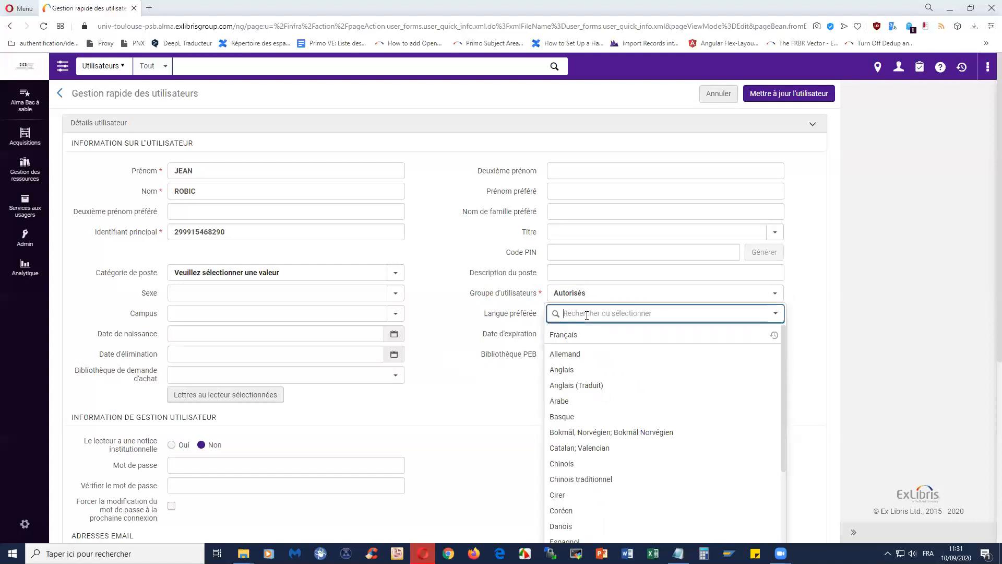
pyautogui.click(510, 316)
pyautogui.click(627, 335)
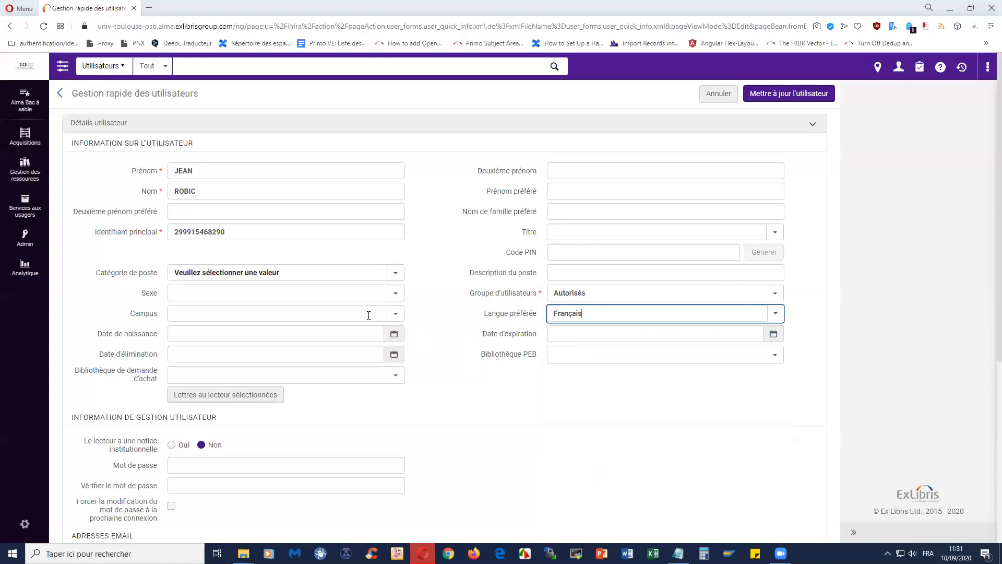
pyautogui.click(368, 315)
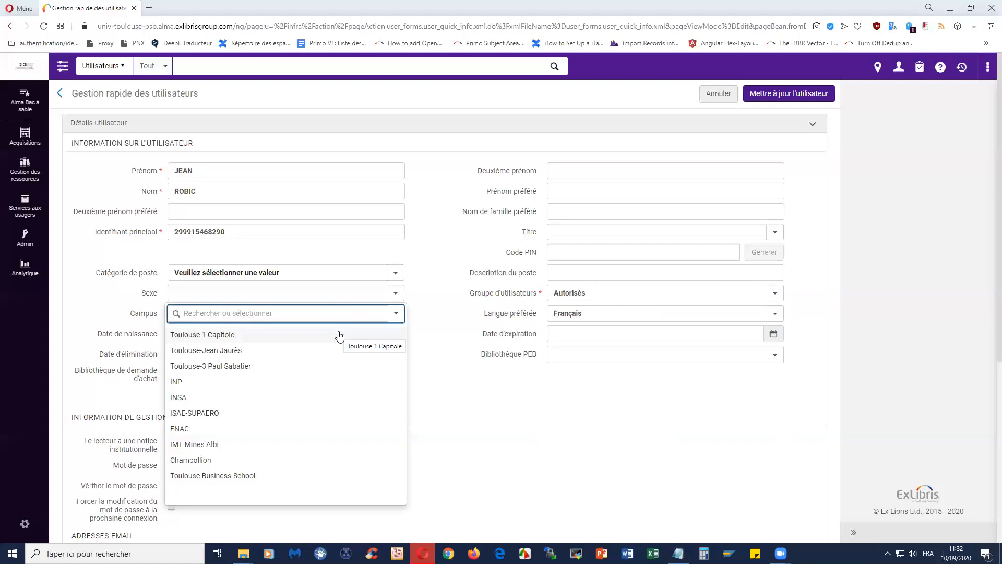
# - Select Toulouse-3 Paul Sabatier as the patron's campus
pyautogui.click(333, 365)
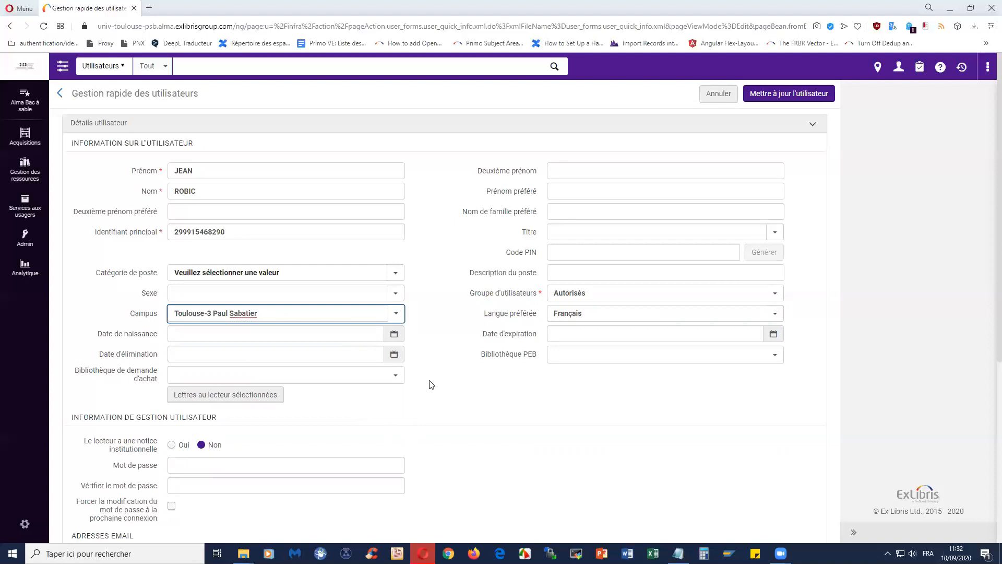
# - Set Date de naissance to 01/01/1920 using the calendar's year and month lists
pyautogui.click(255, 334)
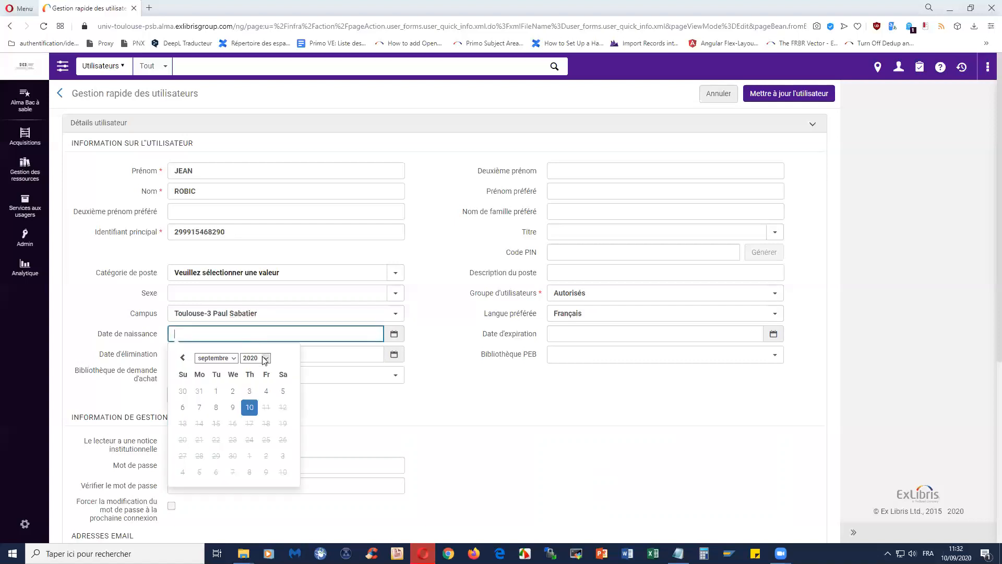
pyautogui.click(265, 358)
pyautogui.moveTo(266, 498); pyautogui.dragTo(269, 390)
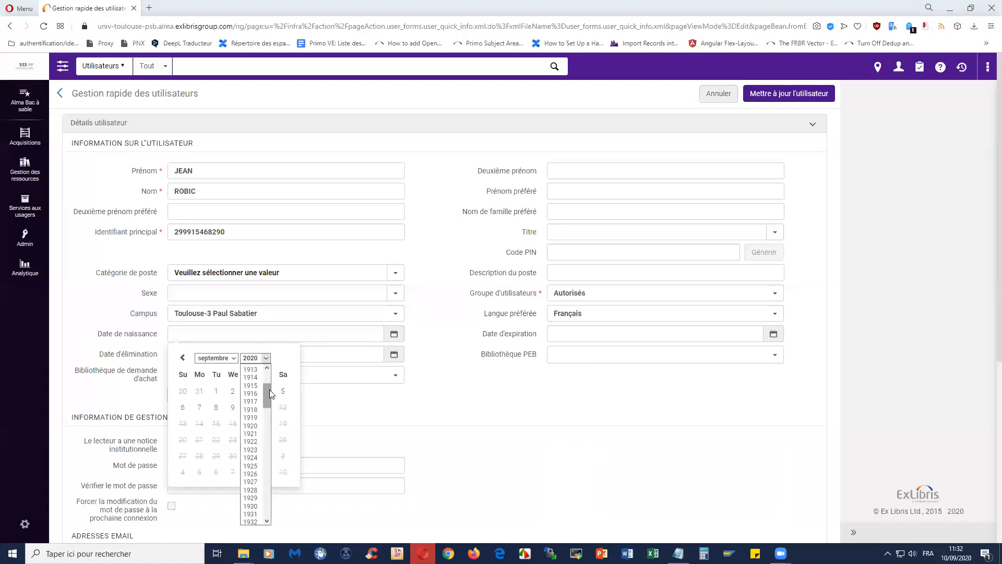
pyautogui.click(250, 425)
pyautogui.click(232, 358)
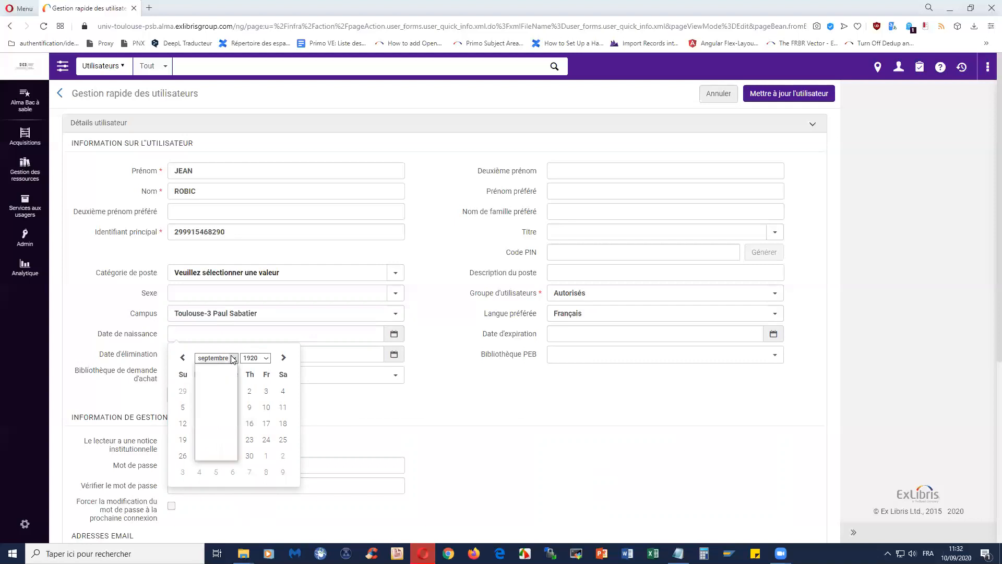
pyautogui.click(214, 366)
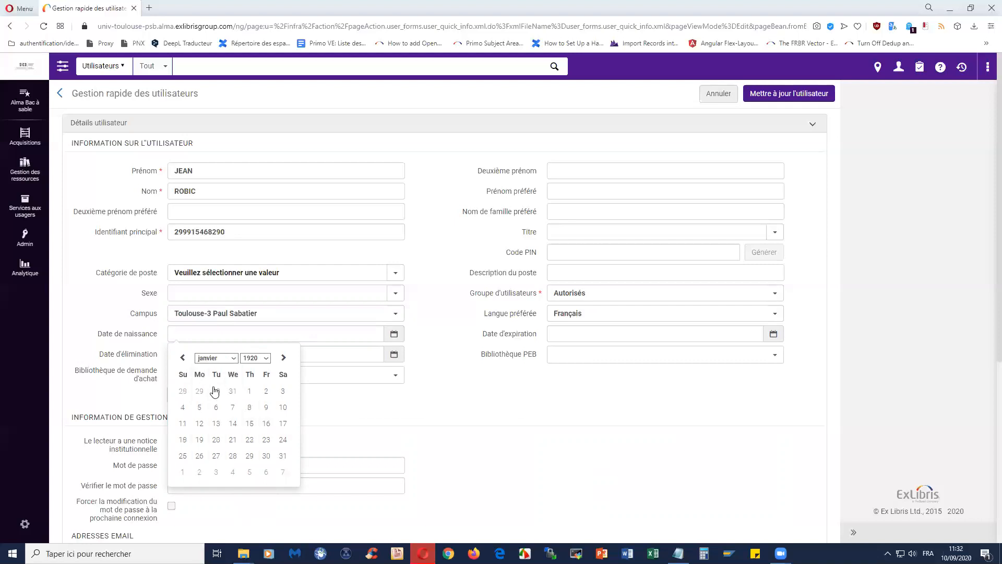
pyautogui.click(248, 394)
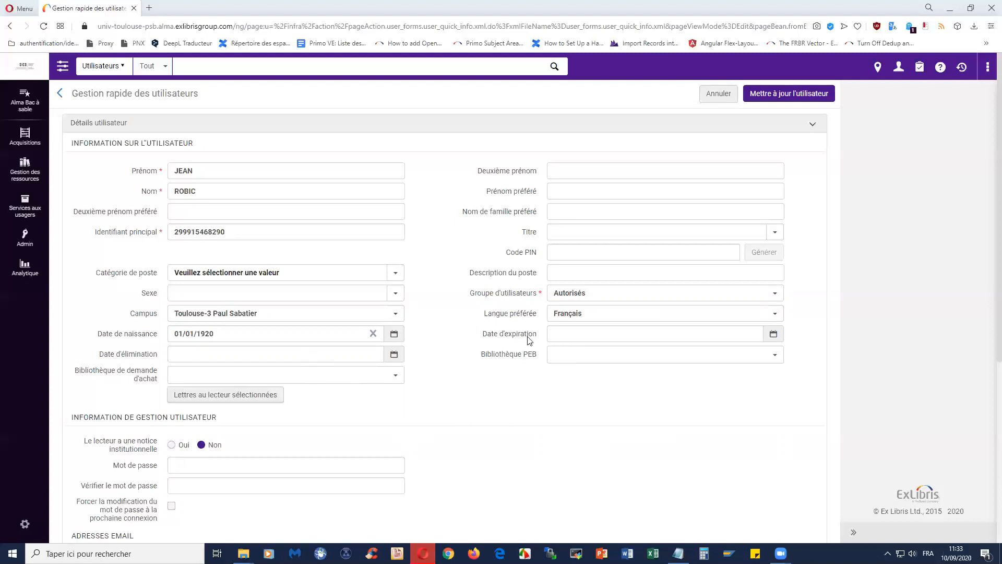
pyautogui.moveTo(484, 338); pyautogui.dragTo(540, 338)
pyautogui.click(496, 341)
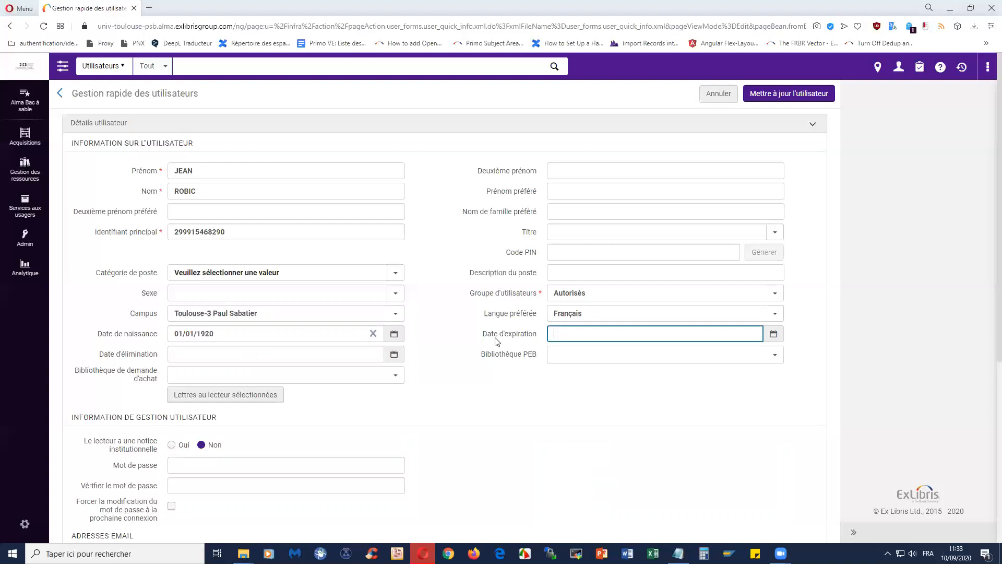
# - Pick 10 December 2020 as the Date d'expiration in the calendar
pyautogui.click(569, 331)
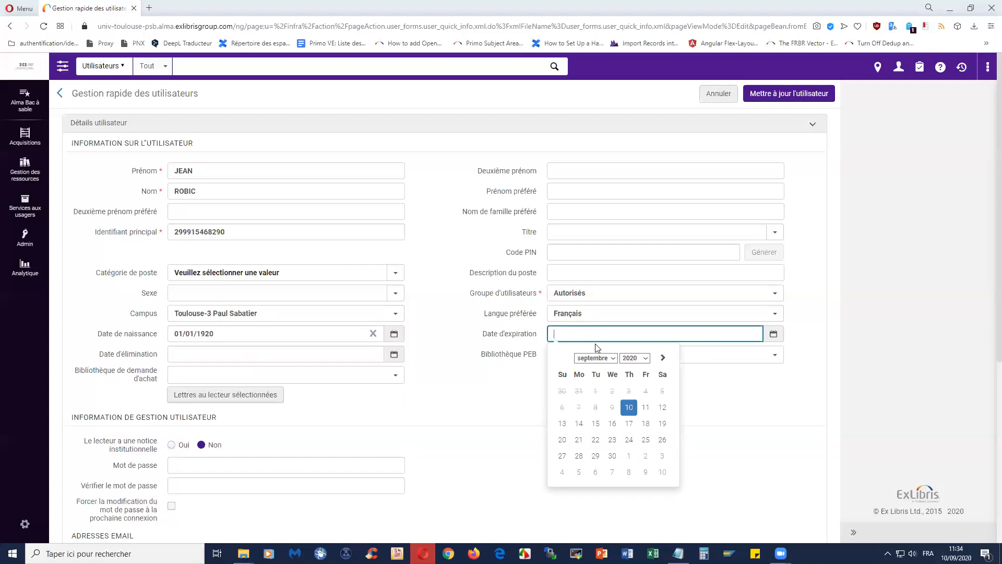
pyautogui.click(614, 359)
pyautogui.click(603, 456)
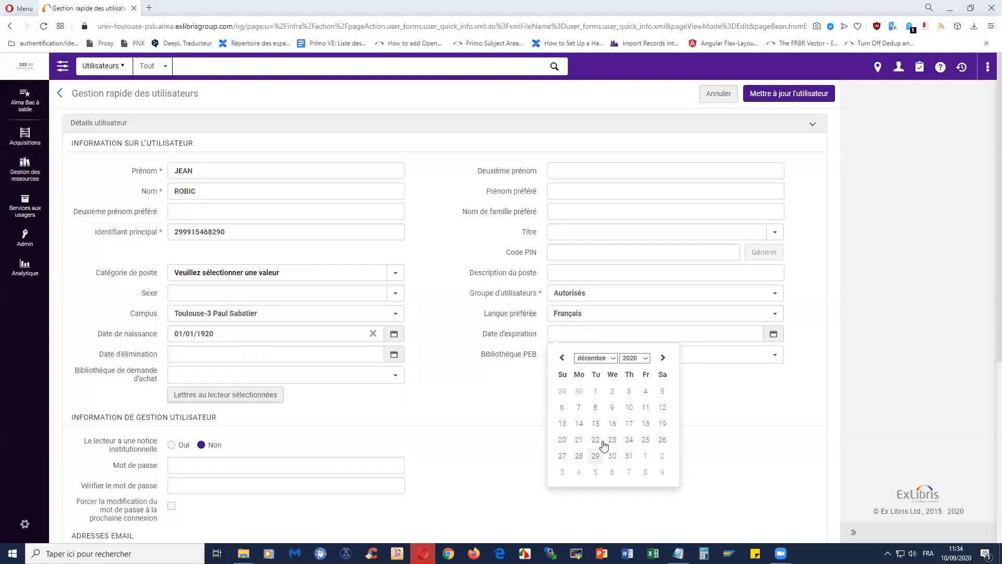
pyautogui.click(629, 407)
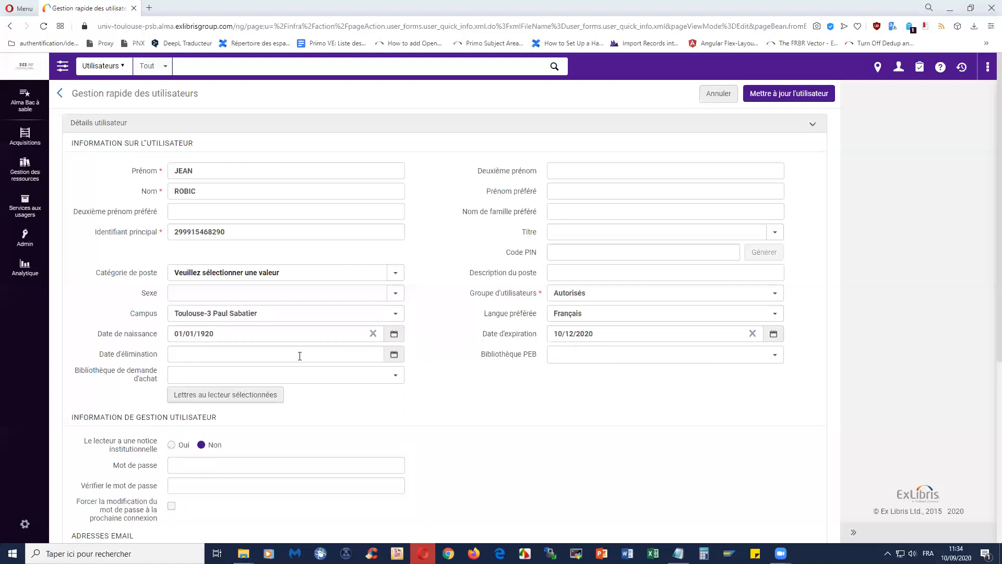
# - Set Date d'élimination to 10/03/2021 by advancing the calendar five months to March 2021
pyautogui.click(393, 354)
pyautogui.click(284, 377)
pyautogui.click(284, 377)
pyautogui.click(284, 378)
pyautogui.click(284, 378)
pyautogui.click(284, 377)
pyautogui.click(283, 377)
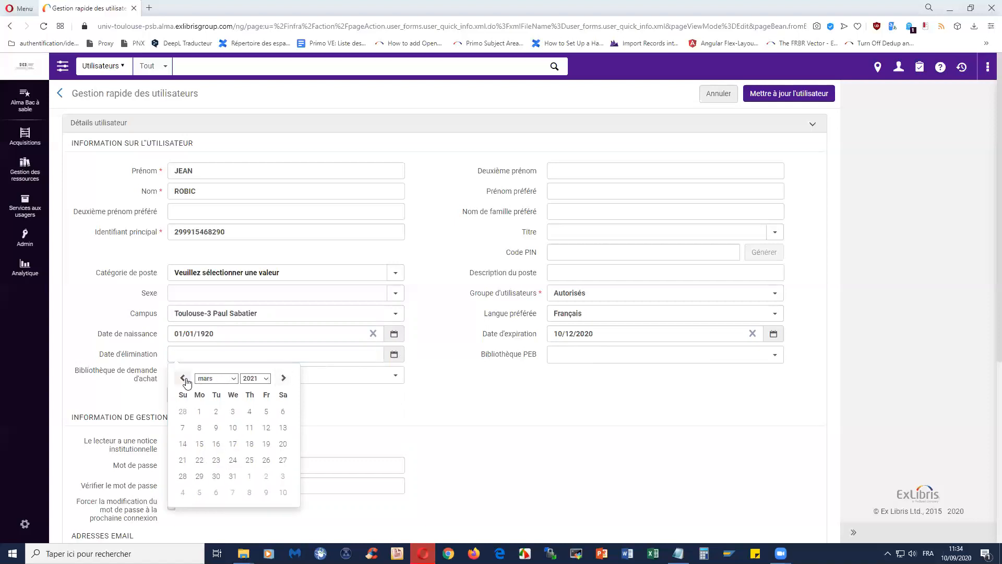
pyautogui.click(233, 427)
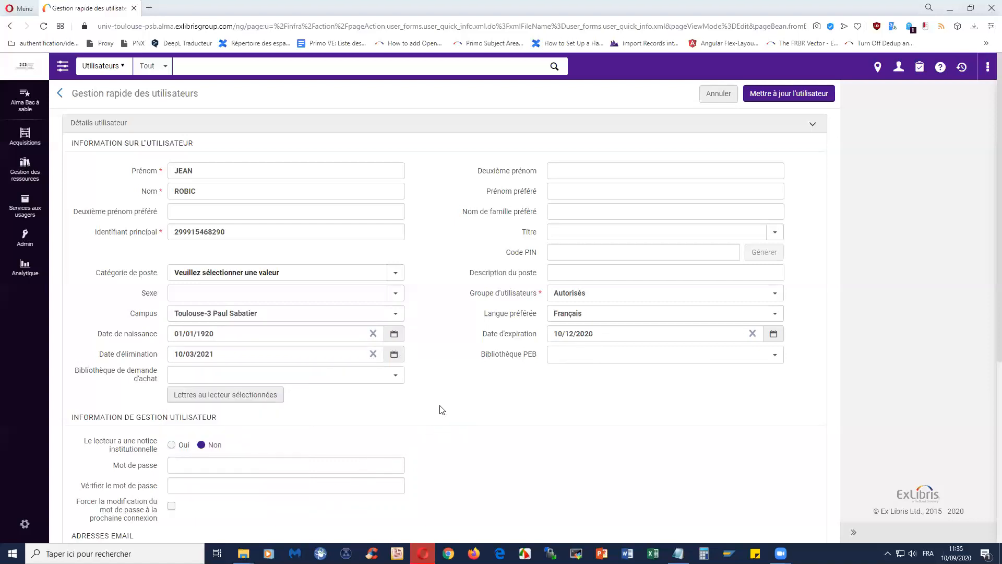
pyautogui.scroll(-3, 441, 410)
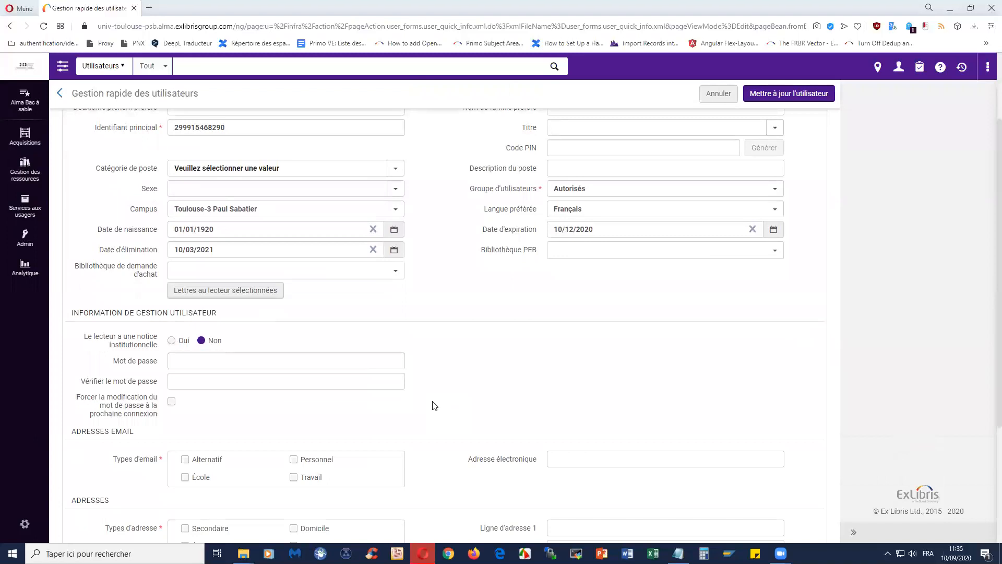
pyautogui.scroll(3, 432, 405)
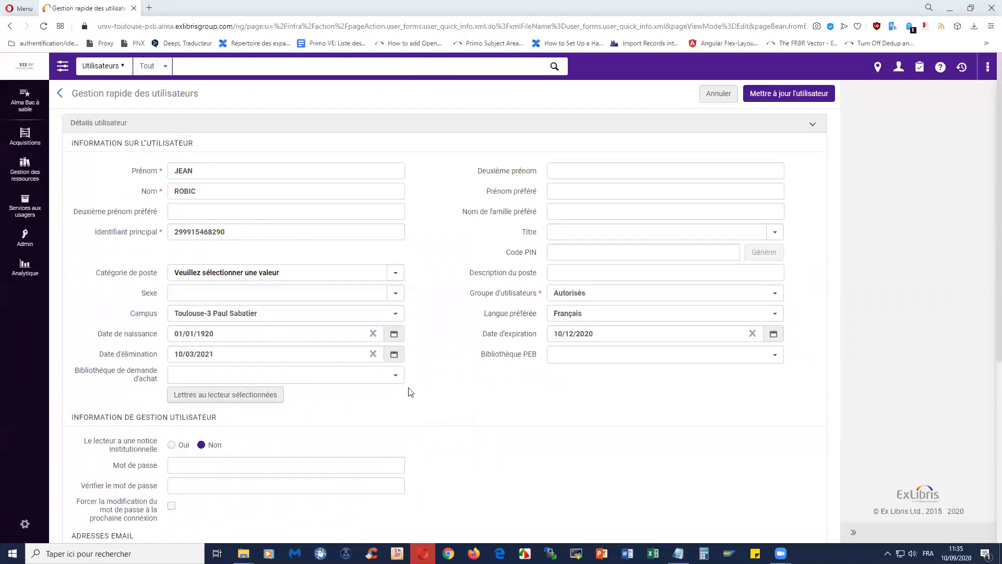
pyautogui.scroll(-1, 464, 385)
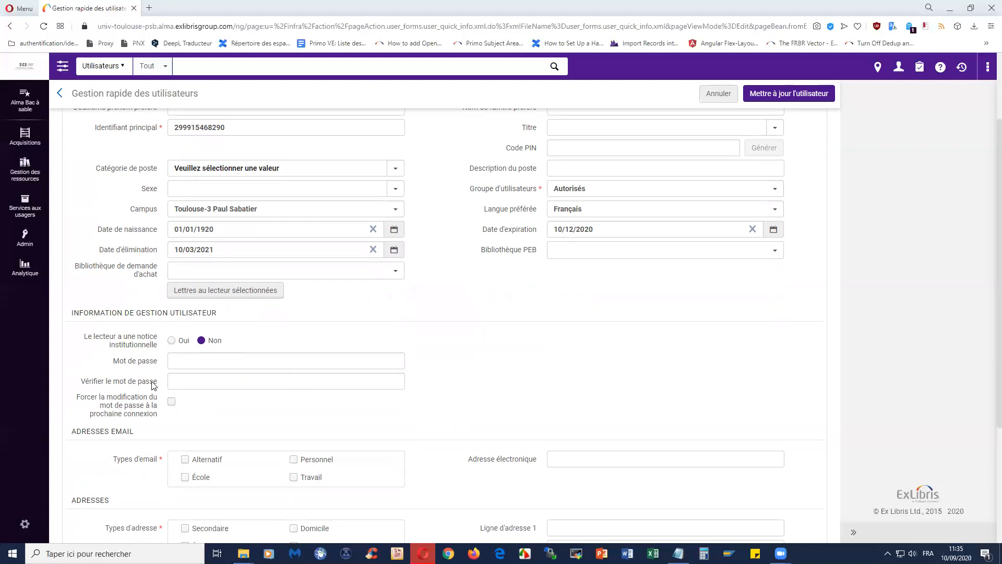
pyautogui.moveTo(125, 360); pyautogui.dragTo(149, 365)
pyautogui.click(118, 365)
pyautogui.click(87, 379)
pyautogui.moveTo(82, 380); pyautogui.dragTo(157, 381)
pyautogui.click(121, 368)
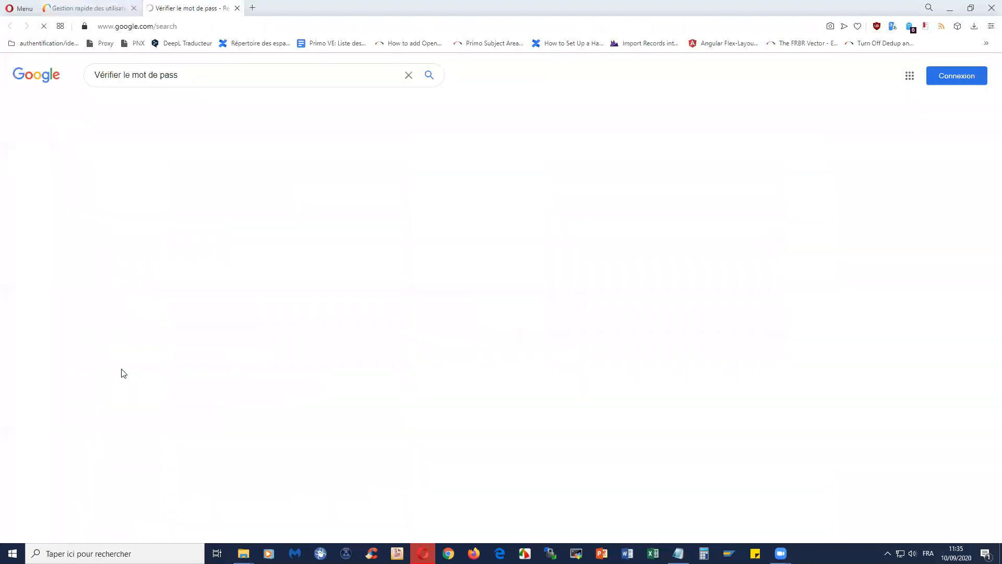
pyautogui.click(90, 7)
pyautogui.click(237, 7)
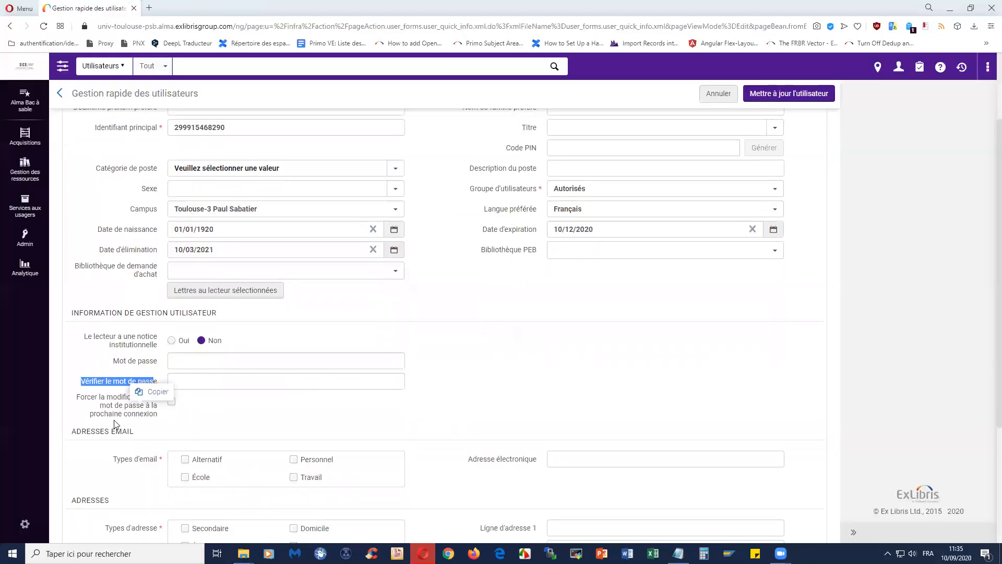
pyautogui.click(110, 368)
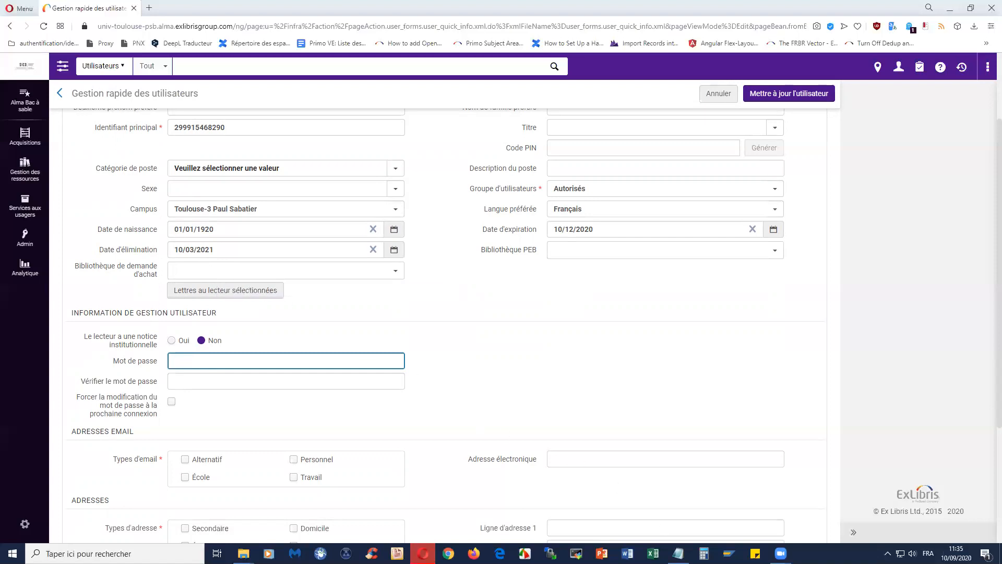
pyautogui.click(679, 553)
# - Copy the patron's birth date from the Alma form into a new untitled Notepad note
pyautogui.moveTo(673, 522); pyautogui.dragTo(667, 502)
pyautogui.click(667, 502)
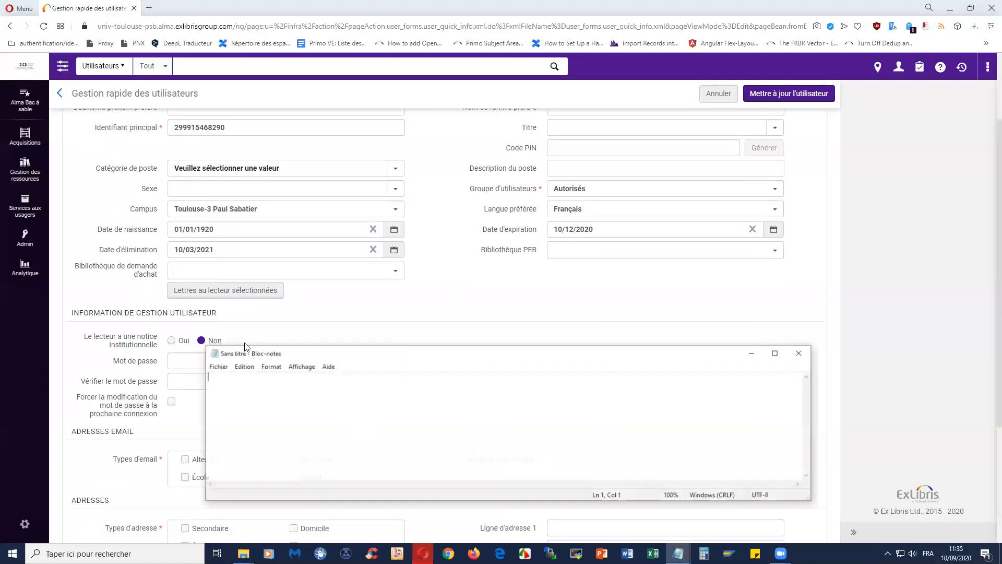
pyautogui.moveTo(391, 352); pyautogui.dragTo(459, 353)
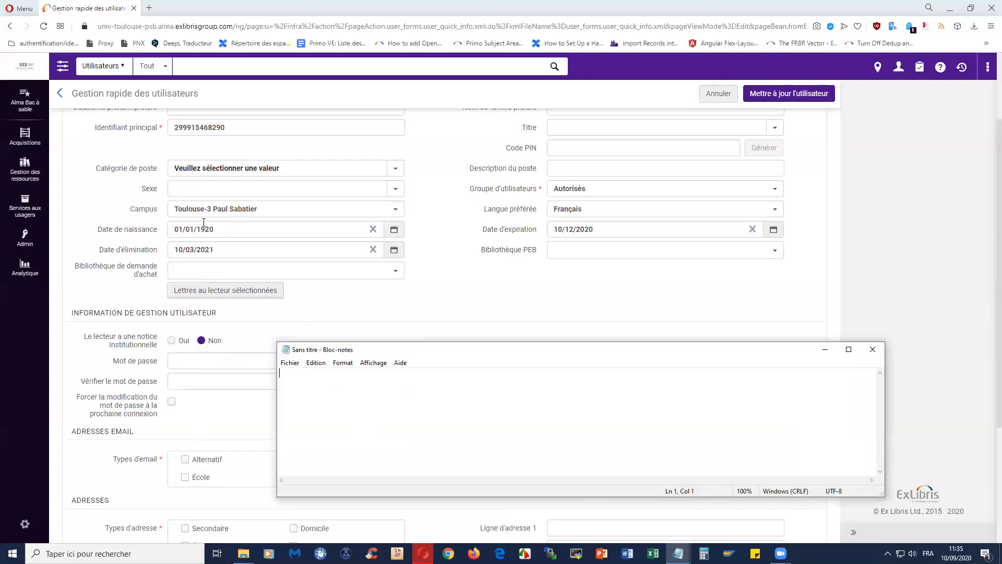
pyautogui.click(205, 230)
pyautogui.tripleClick(185, 232)
pyautogui.hotkey('ctrl', 'c')
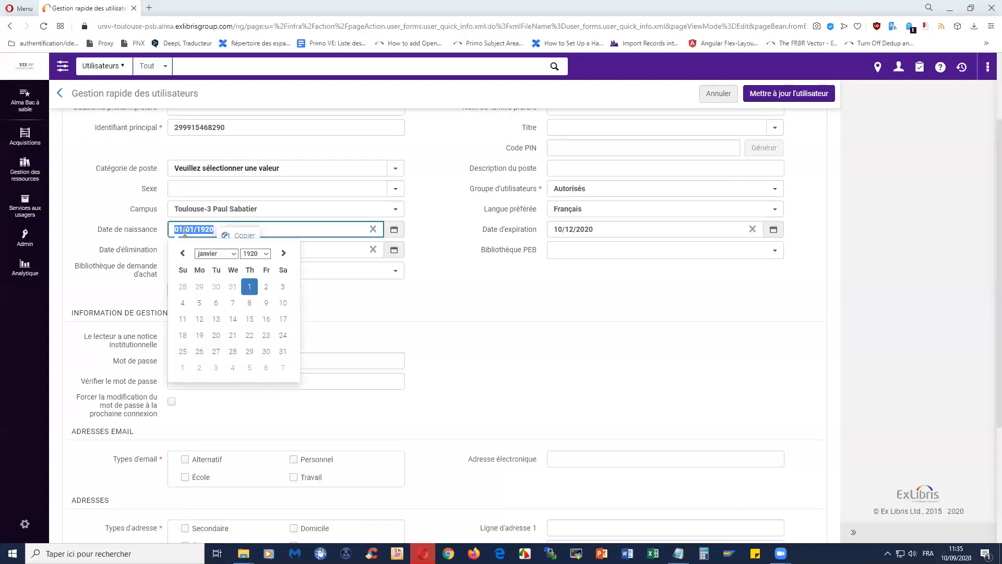
pyautogui.click(243, 235)
pyautogui.moveTo(678, 553)
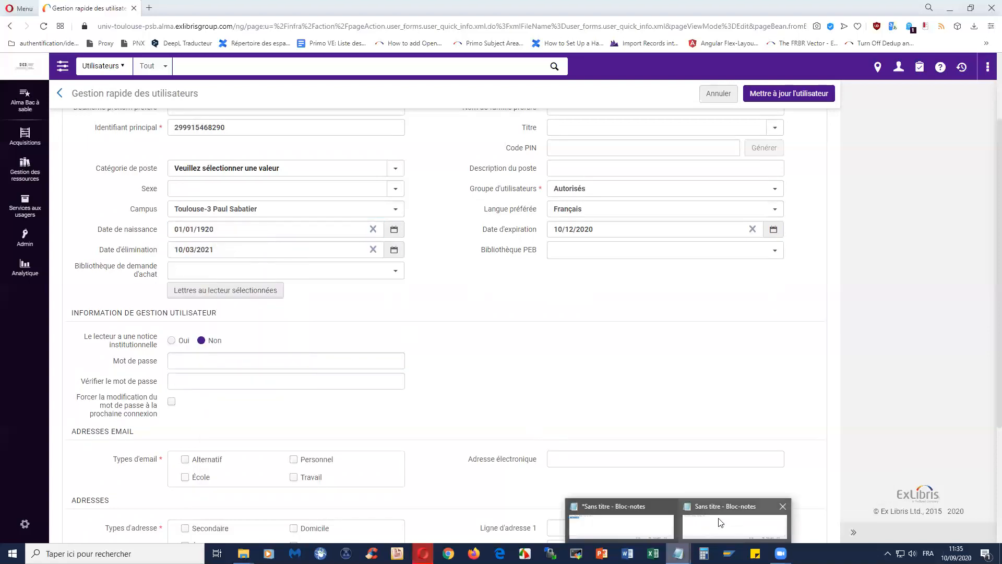
pyautogui.click(710, 527)
pyautogui.hotkey('ctrl', 'v')
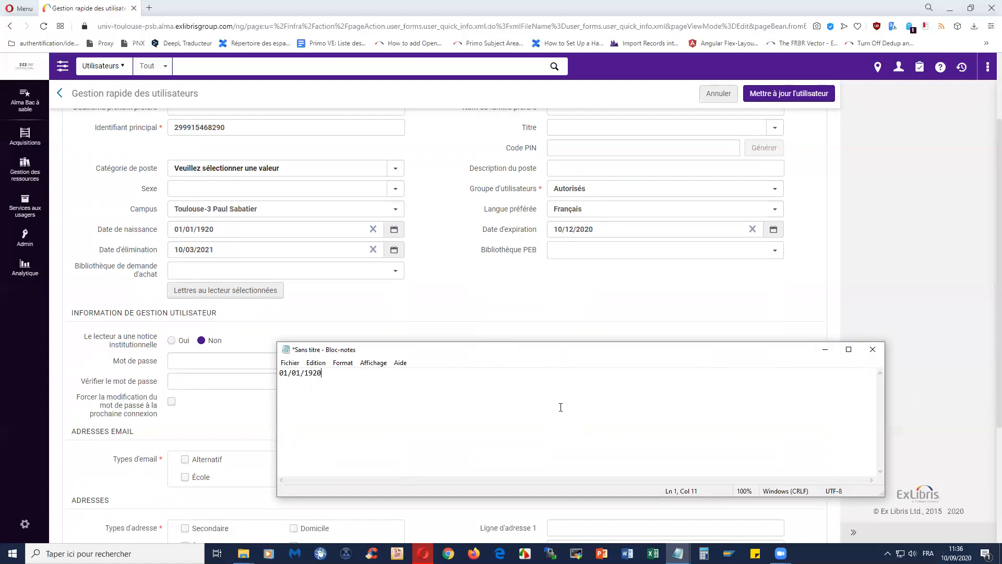
pyautogui.moveTo(331, 373); pyautogui.dragTo(280, 373)
pyautogui.rightClick(298, 374)
pyautogui.click(327, 407)
pyautogui.click(220, 360)
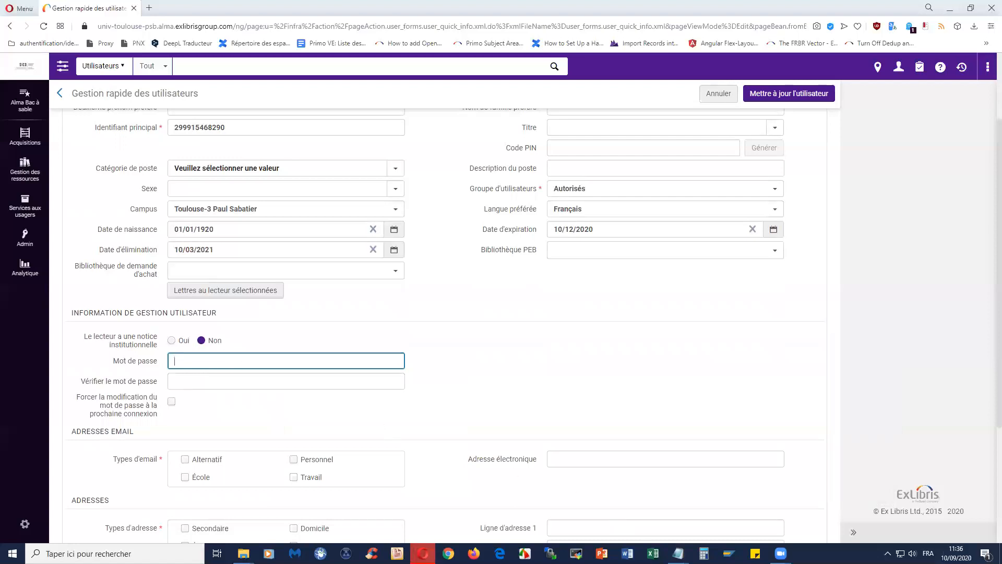
pyautogui.click(678, 553)
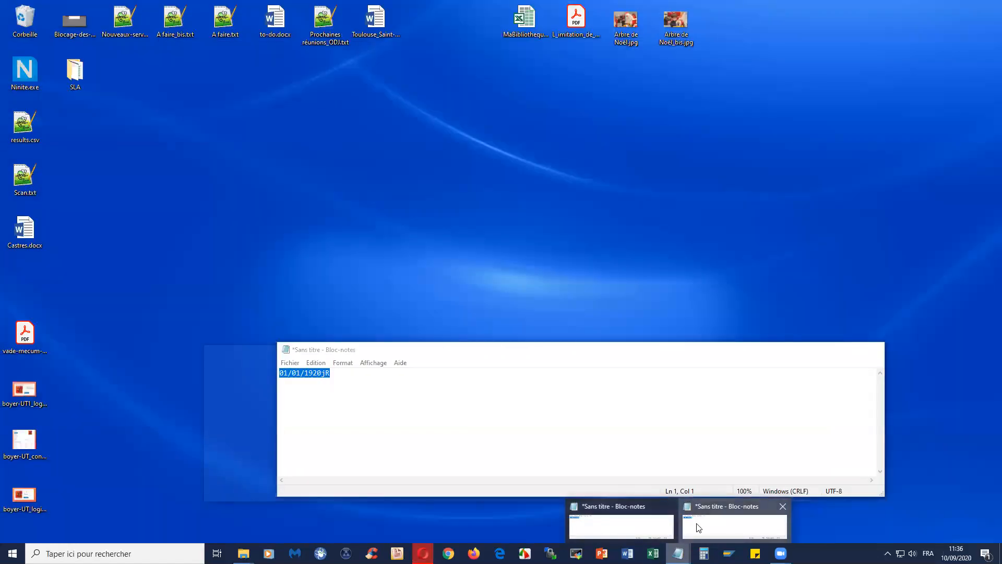
pyautogui.click(699, 527)
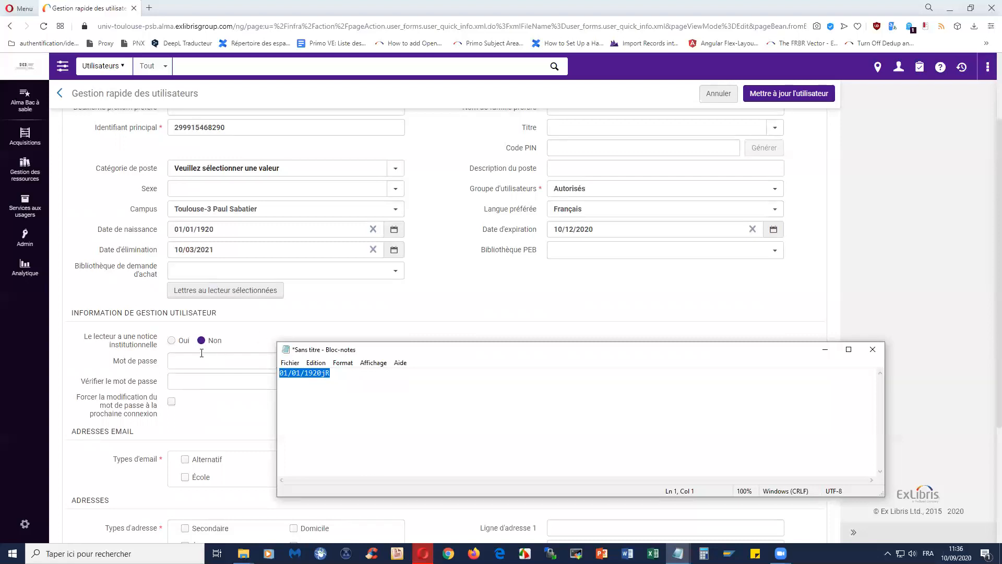
pyautogui.click(521, 311)
pyautogui.scroll(3, 525, 308)
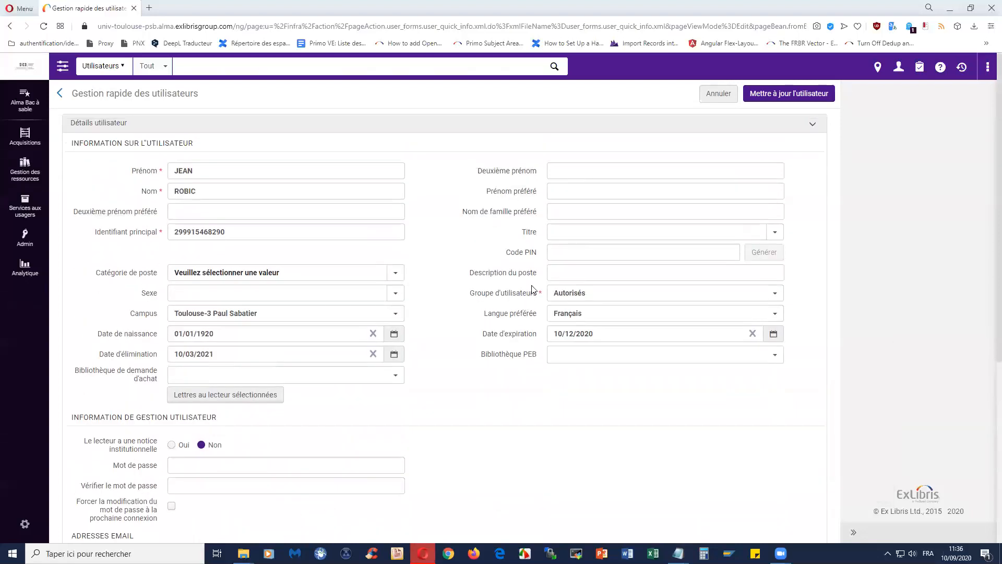
pyautogui.click(586, 171)
pyautogui.moveTo(638, 168); pyautogui.dragTo(554, 168)
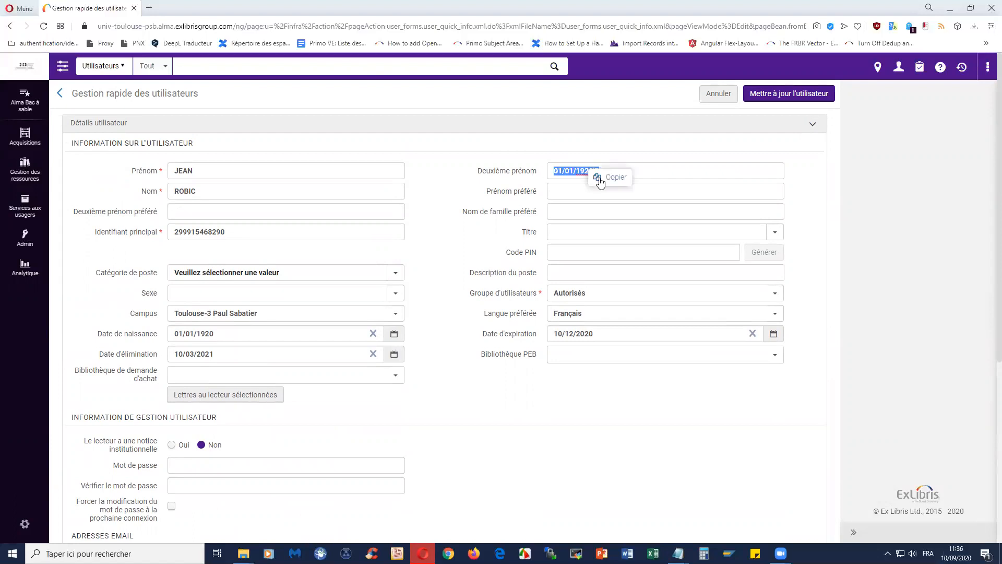
pyautogui.rightClick(577, 168)
pyautogui.click(604, 196)
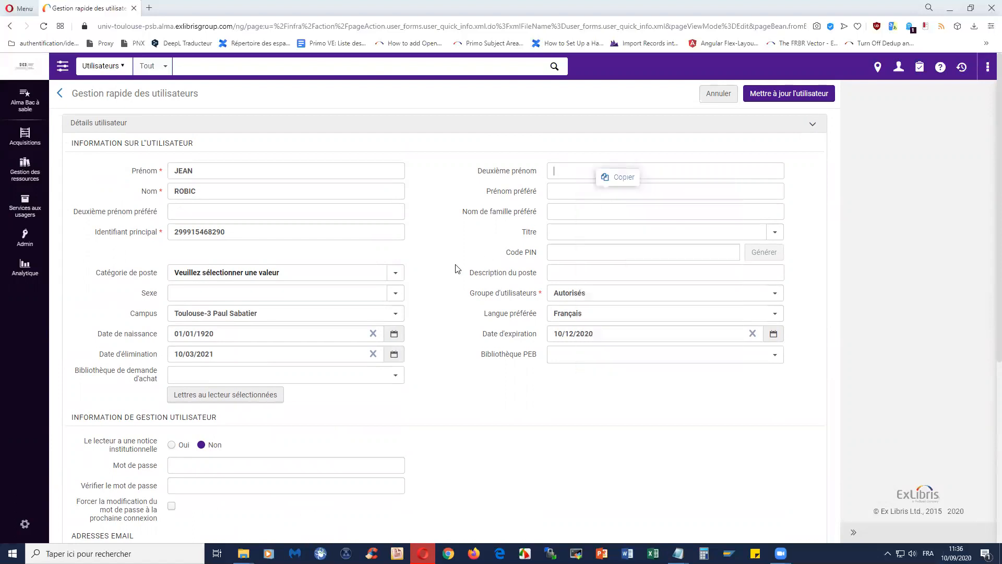
# - Paste the prepared password into Mot de passe and Vérifier le mot de passe
pyautogui.click(230, 466)
pyautogui.hotkey('ctrl', 'v')
pyautogui.click(219, 479)
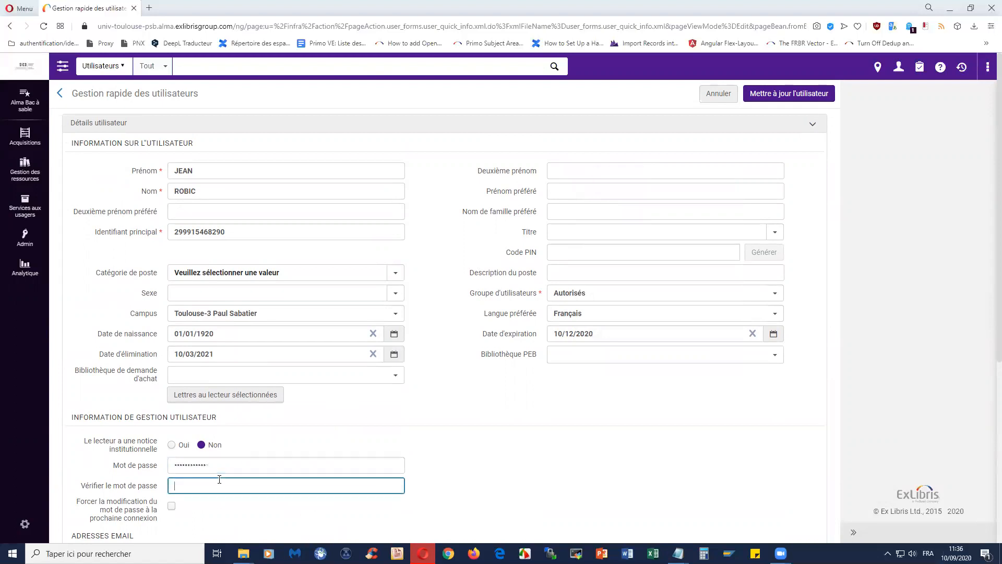
pyautogui.hotkey('ctrl', 'v')
# - Review the form, checking the primary identifier value and the entered password
pyautogui.scroll(-1, 499, 447)
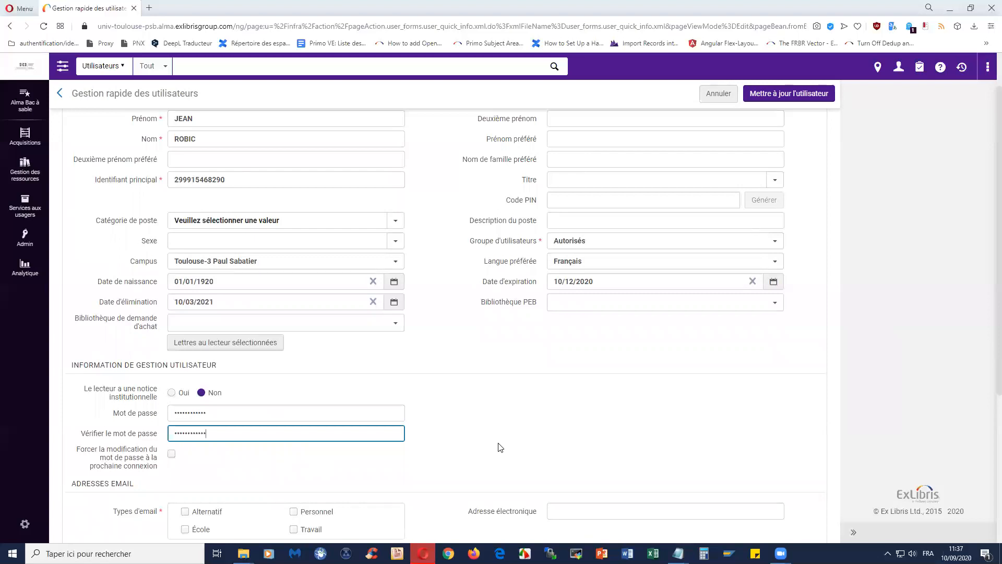
pyautogui.scroll(1, 499, 447)
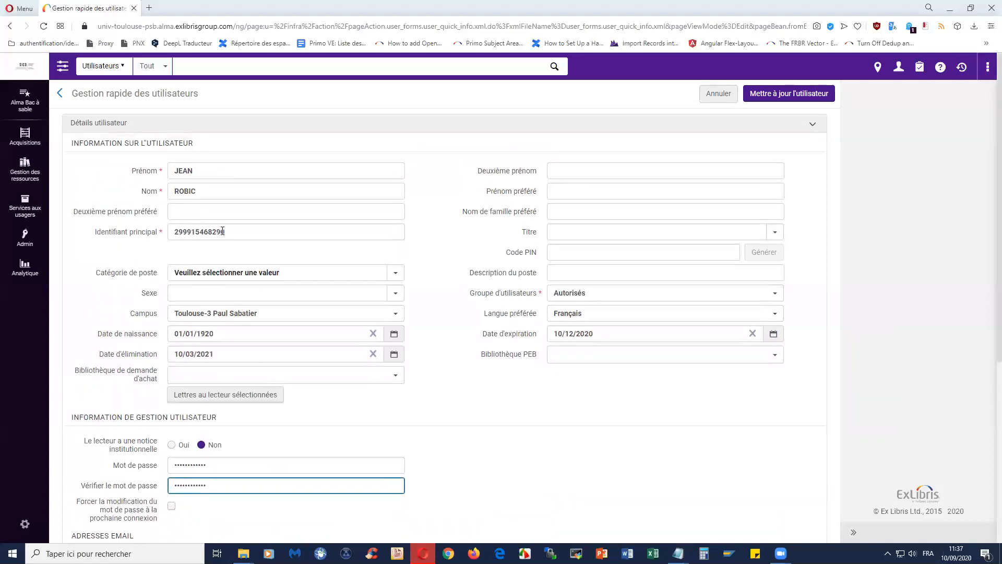
pyautogui.moveTo(226, 232); pyautogui.dragTo(172, 232)
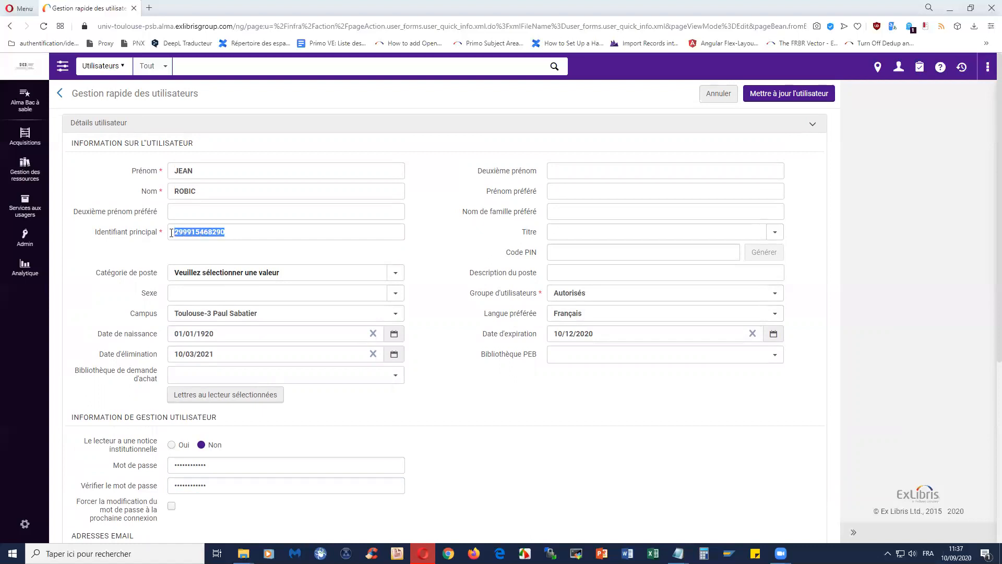
pyautogui.click(236, 470)
pyautogui.moveTo(169, 469); pyautogui.dragTo(147, 474)
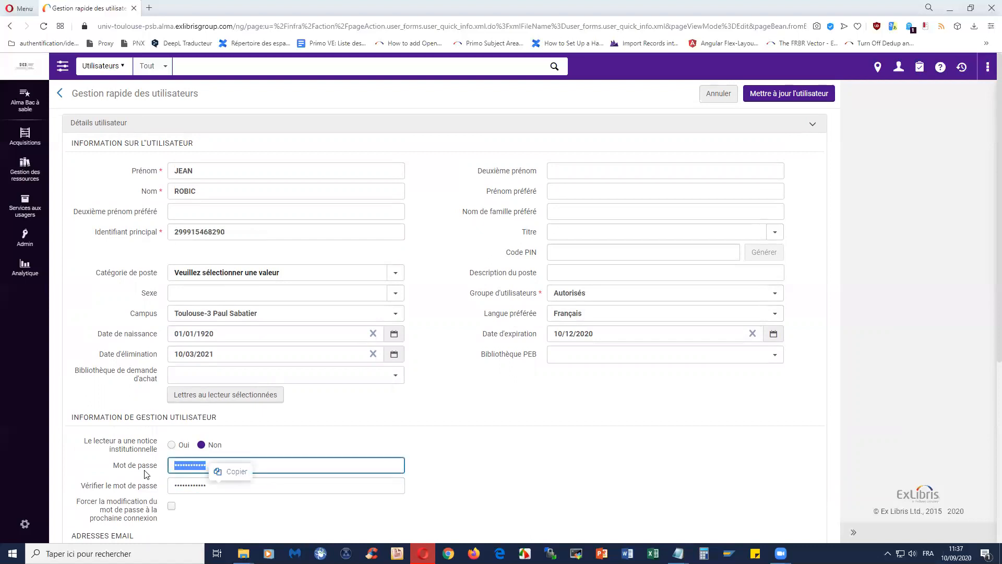
pyautogui.click(466, 461)
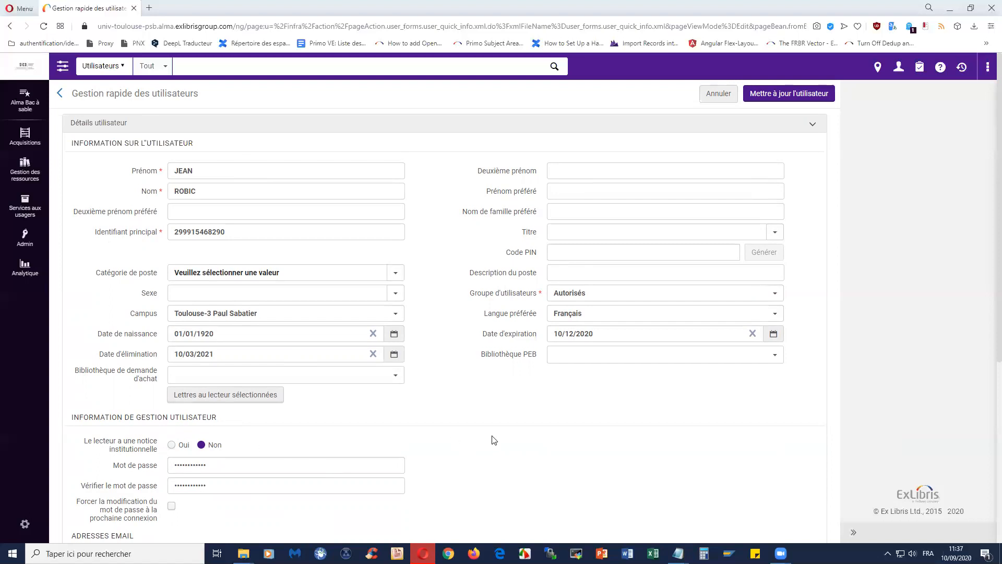
# - Scroll down to the email and address sections and tick Travail under Types d'email
pyautogui.scroll(-1, 494, 440)
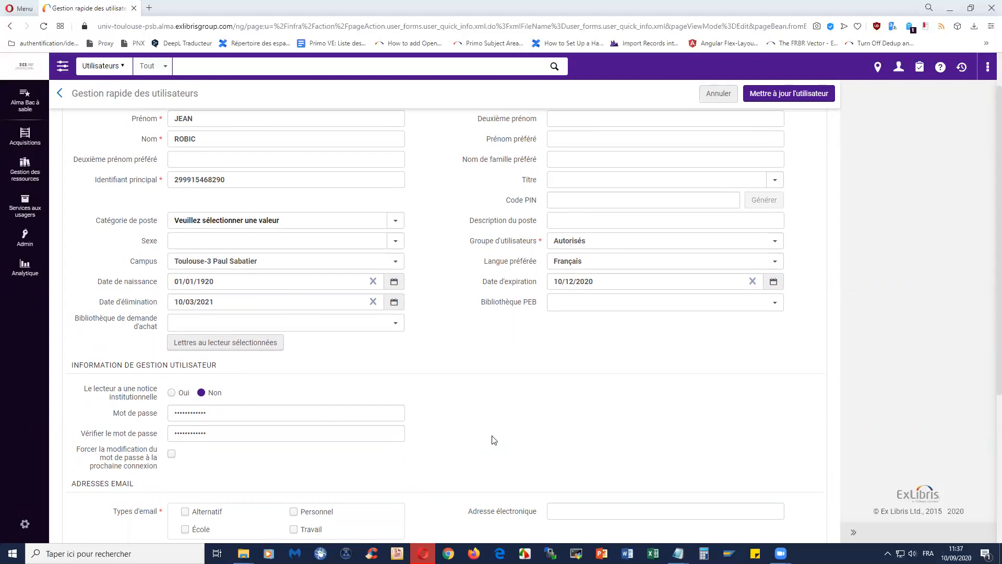
pyautogui.scroll(-1, 491, 440)
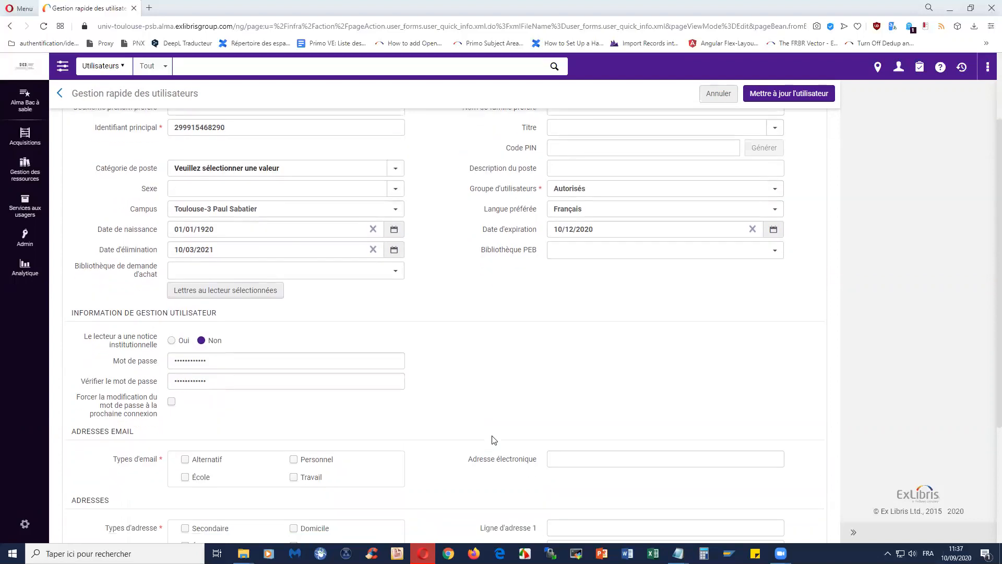
pyautogui.scroll(-3, 393, 396)
pyautogui.scroll(-1, 214, 315)
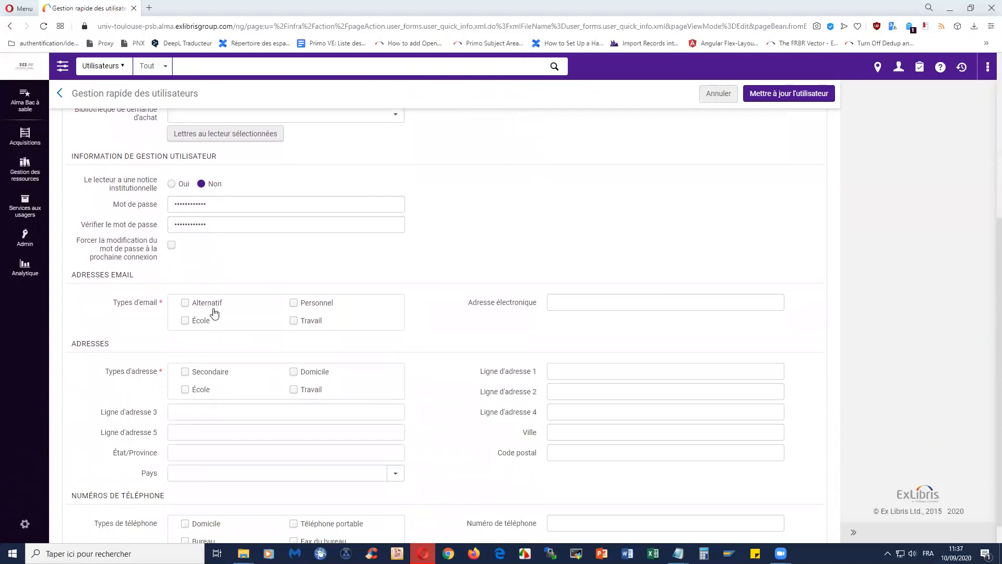
pyautogui.scroll(-1, 213, 326)
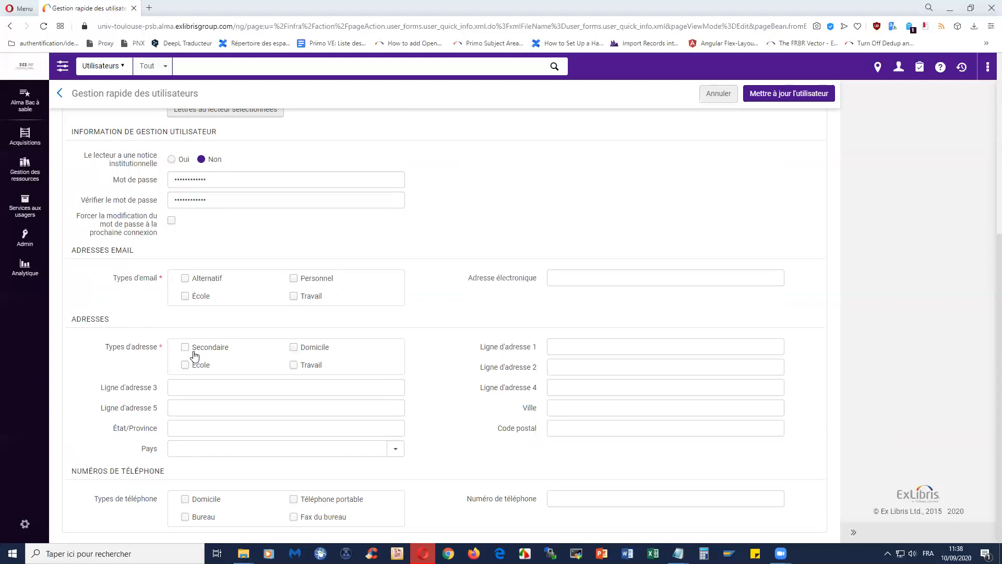
pyautogui.moveTo(111, 282); pyautogui.dragTo(160, 282)
pyautogui.moveTo(106, 352); pyautogui.dragTo(165, 353)
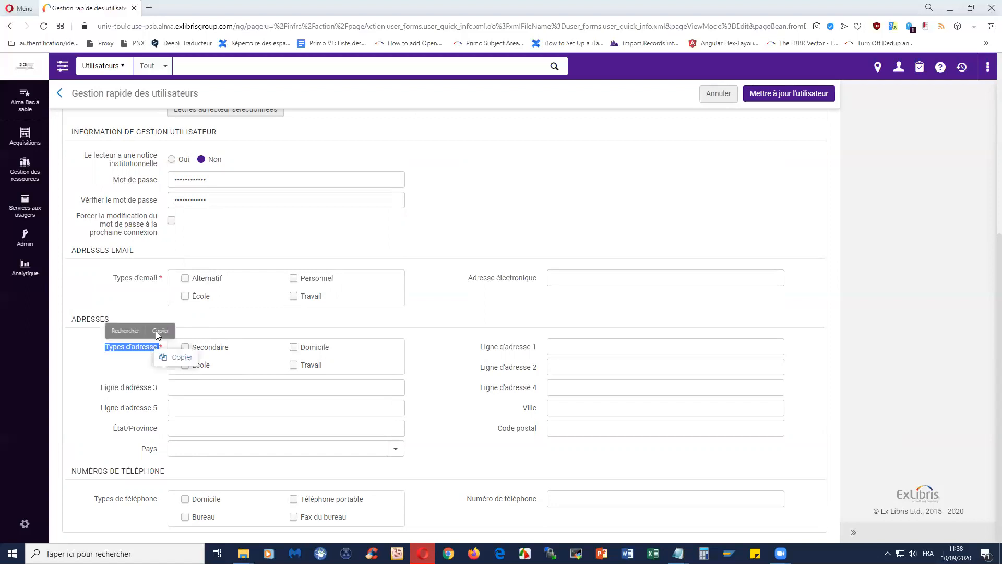
pyautogui.click(243, 319)
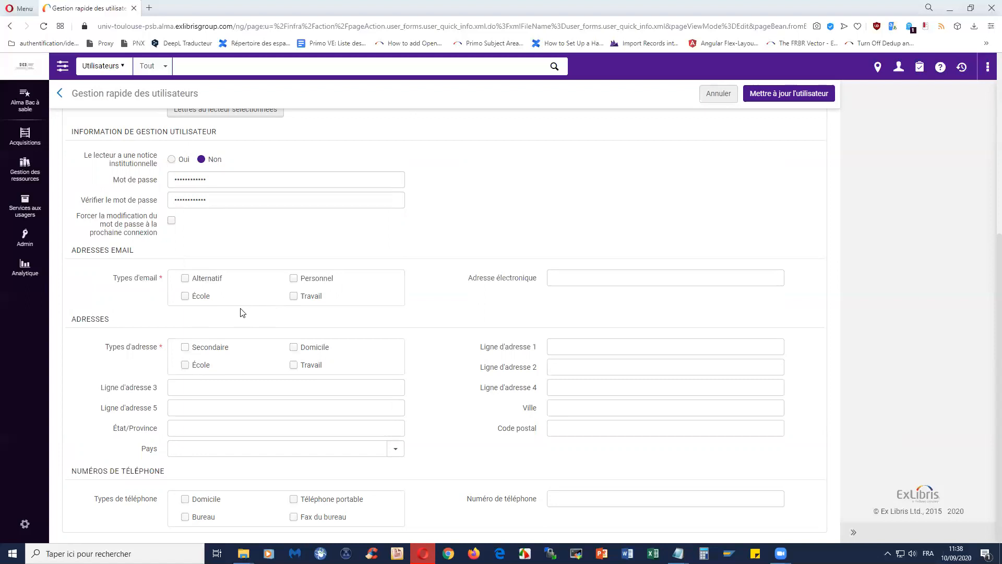
pyautogui.click(293, 296)
# - Enter the patron's email address, tick Travail as address type, and fill address line 1 and city
pyautogui.click(576, 276)
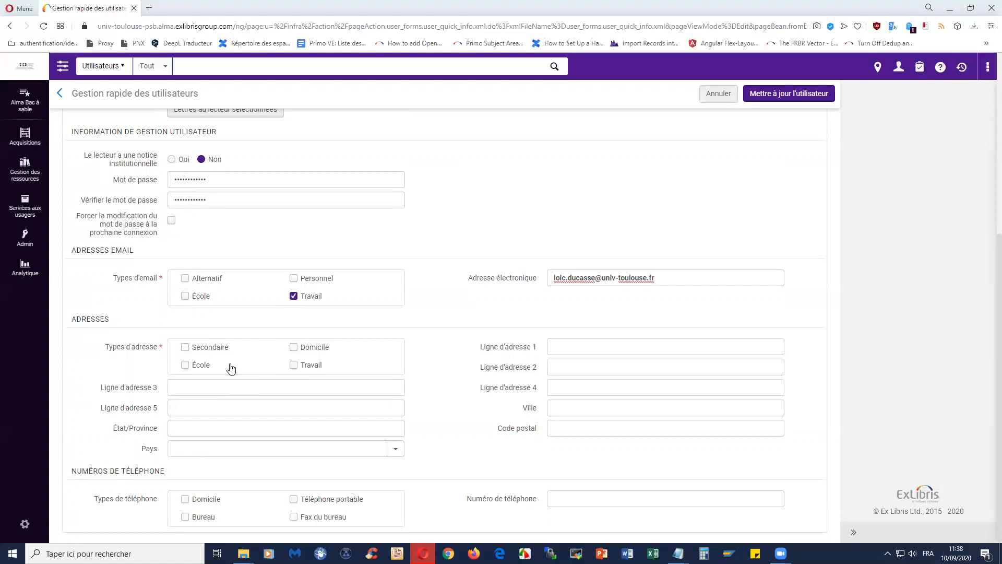
pyautogui.click(294, 365)
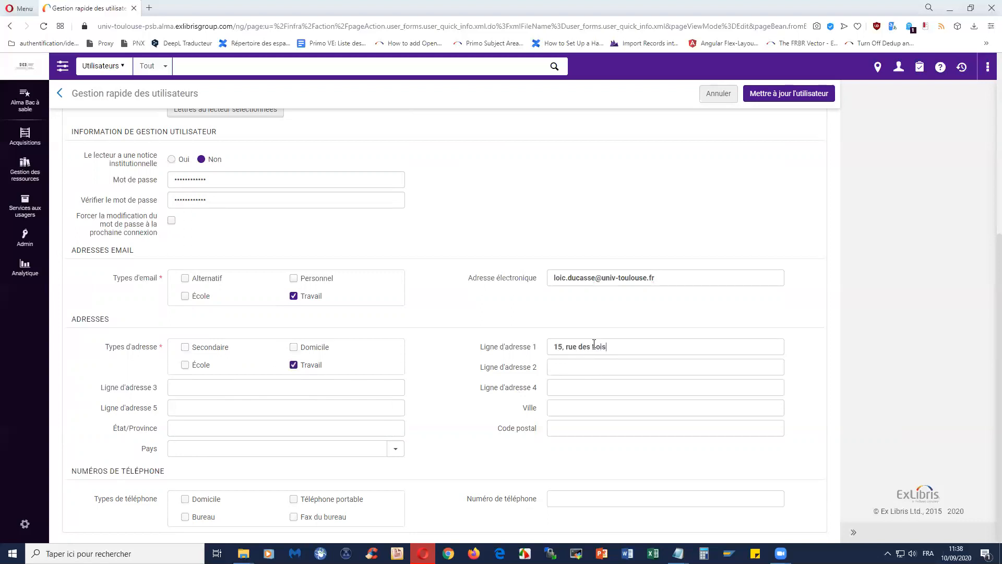
pyautogui.click(589, 407)
pyautogui.write('Toulouse')
pyautogui.moveTo(554, 347); pyautogui.dragTo(629, 347)
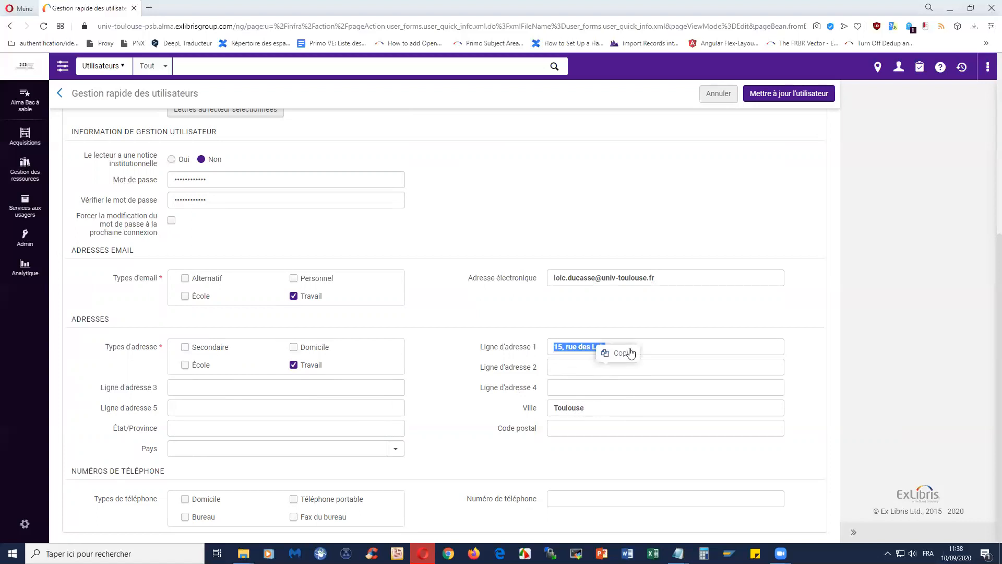
pyautogui.click(559, 370)
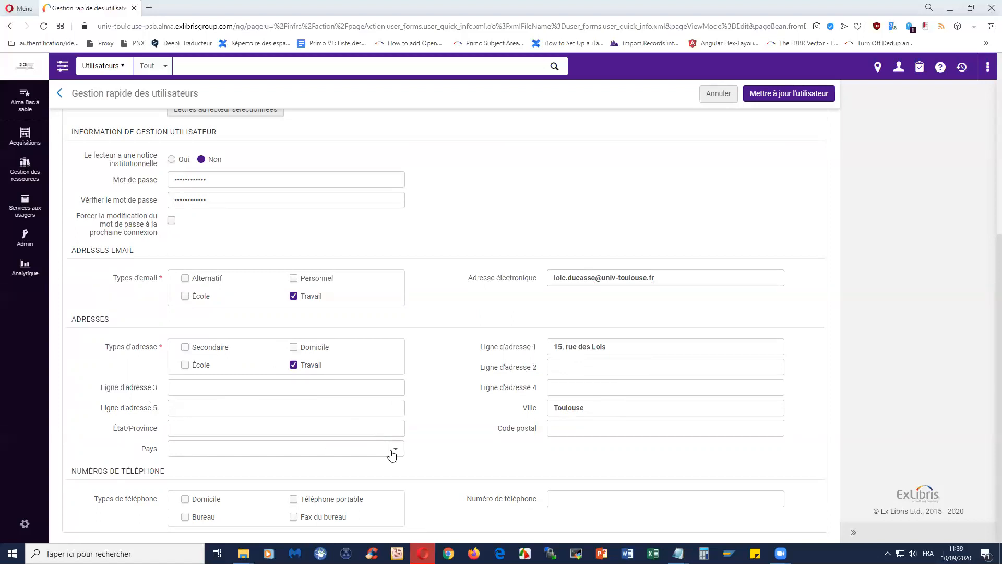
# - Enter the postal code and the patron's phone number as a Bureau (office) phone
pyautogui.click(583, 422)
pyautogui.write('31000')
pyautogui.click(186, 517)
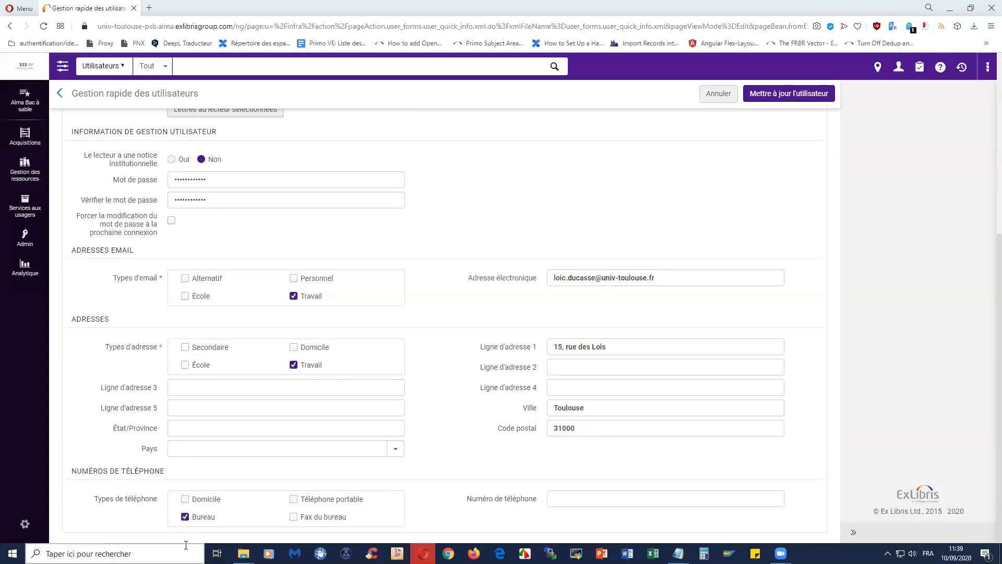
pyautogui.click(601, 500)
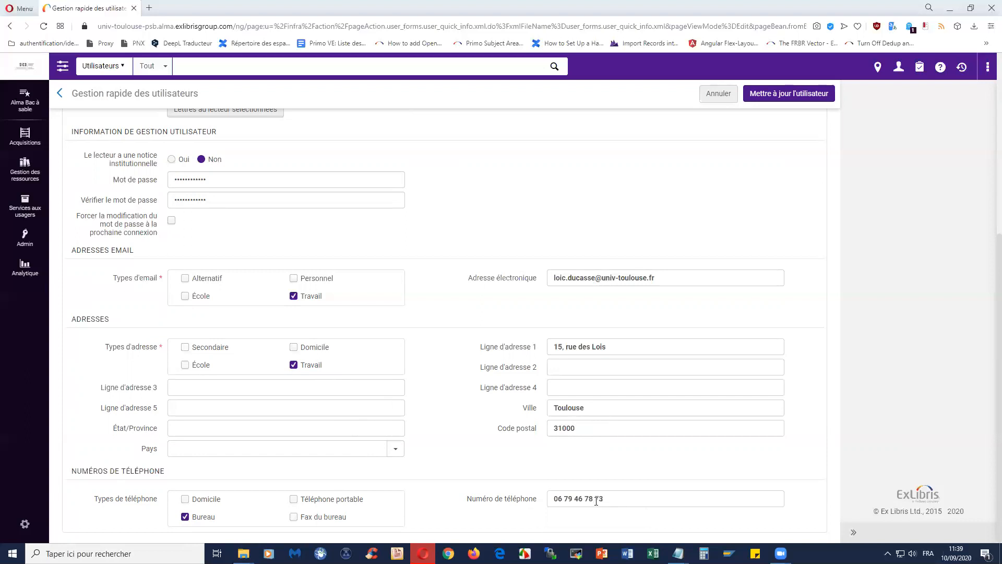
# - Select the entered phone number and scroll back up the patron form
pyautogui.moveTo(604, 498); pyautogui.dragTo(529, 498)
pyautogui.click(609, 505)
pyautogui.scroll(4, 503, 319)
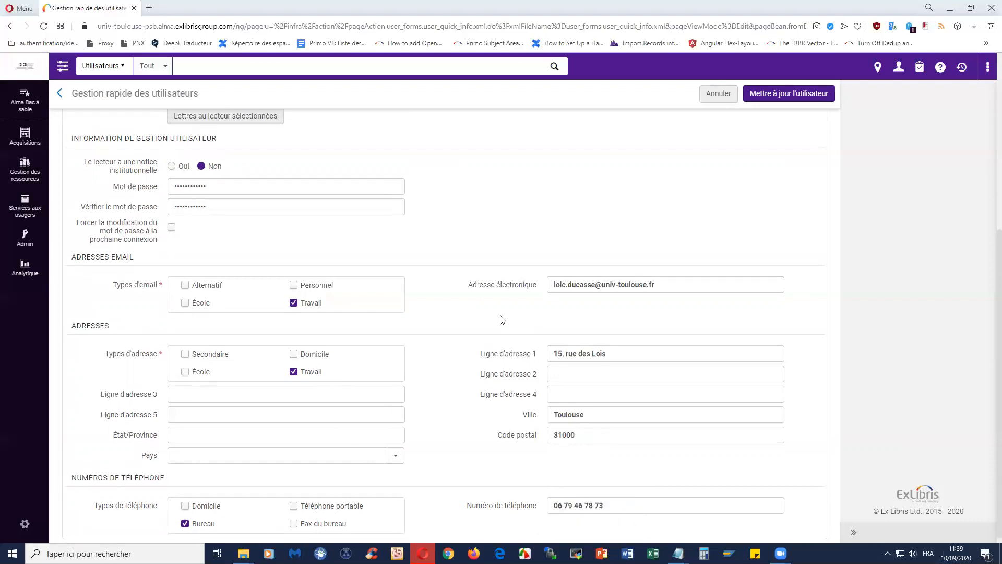
pyautogui.scroll(2, 502, 320)
pyautogui.scroll(-5, 501, 319)
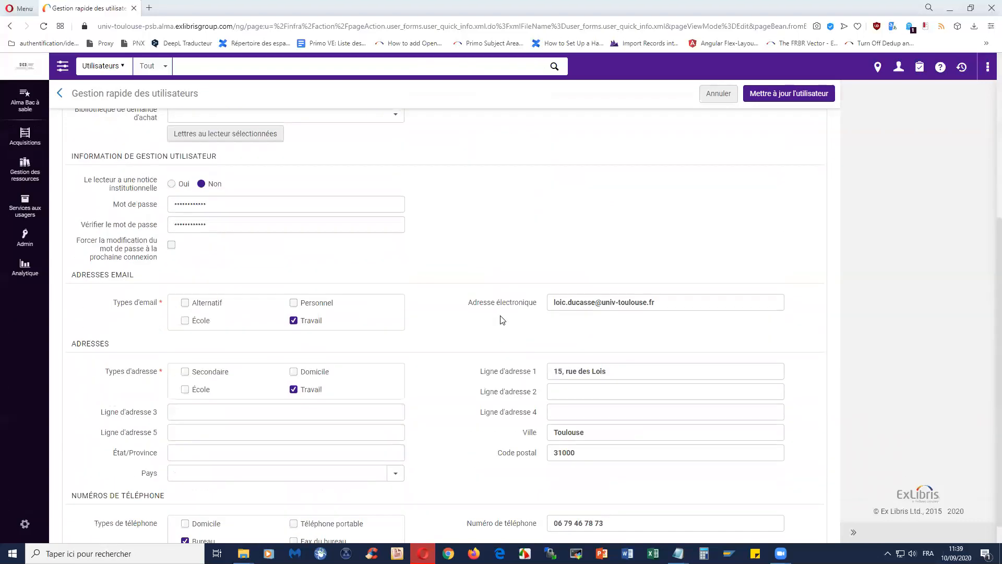
pyautogui.scroll(5, 502, 320)
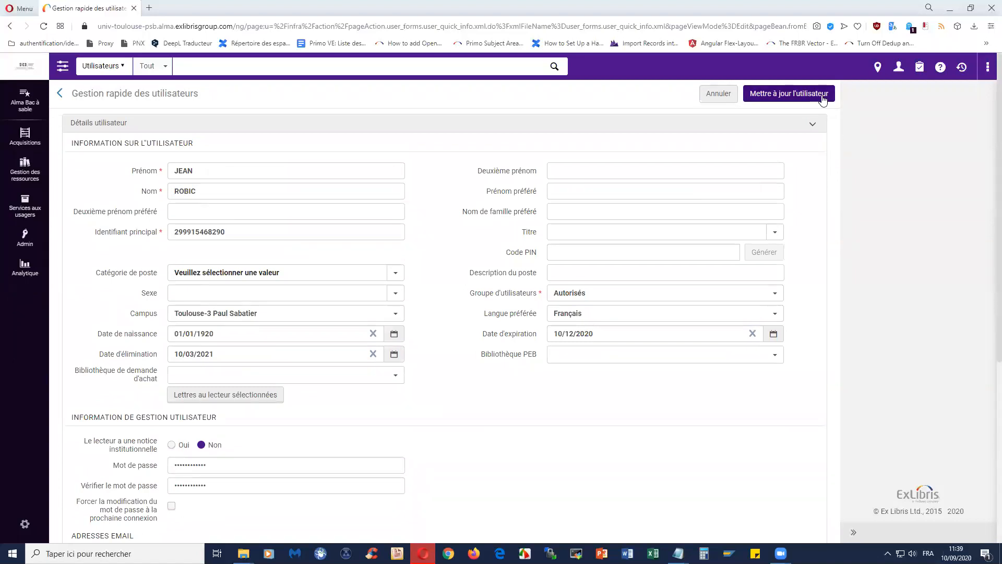
# - Save the patron with Mettre à jour l'utilisateur
pyautogui.click(821, 95)
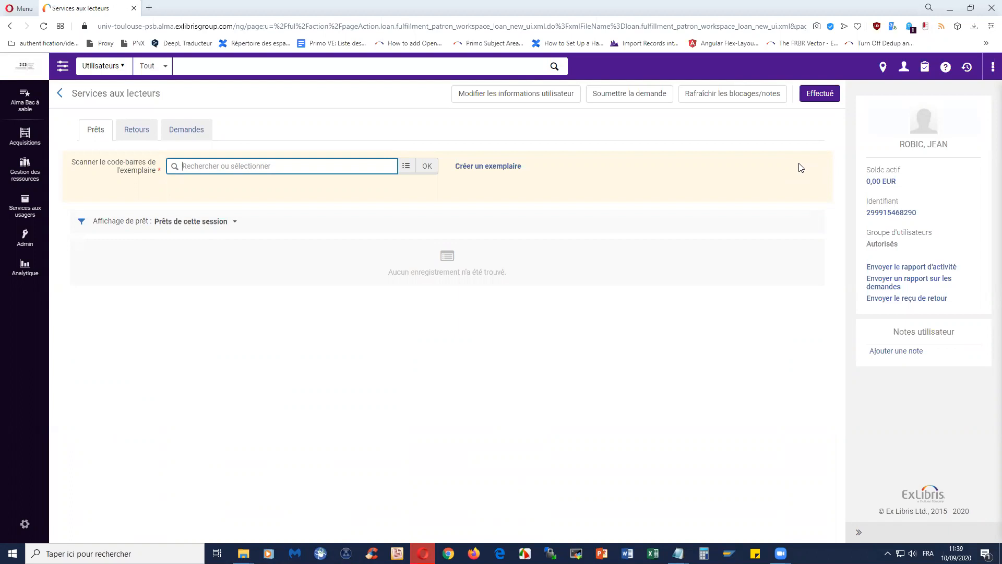
# - Open the patron's Détails utilisateur via the Identifiant link and switch to Statistiques
pyautogui.click(873, 215)
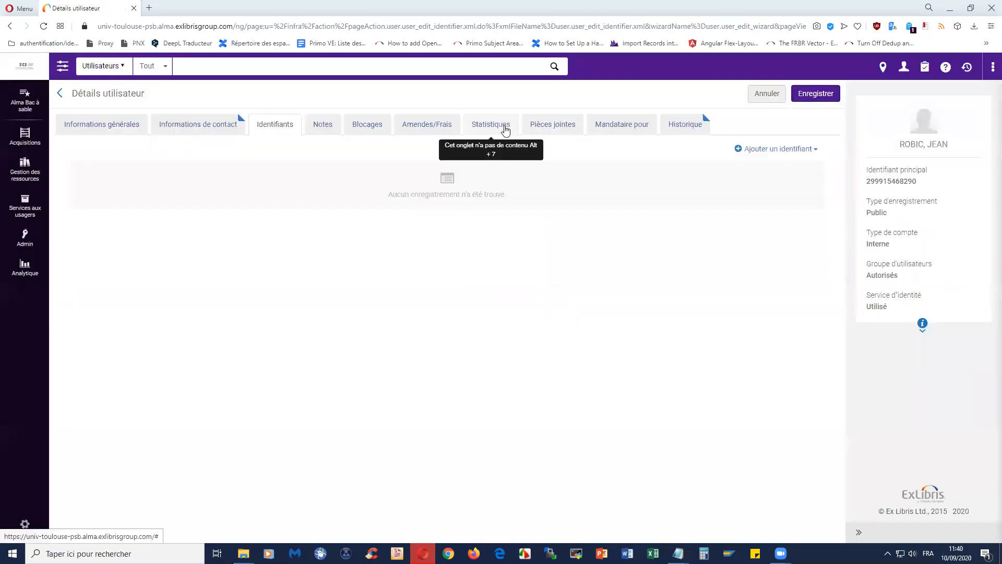
pyautogui.click(498, 130)
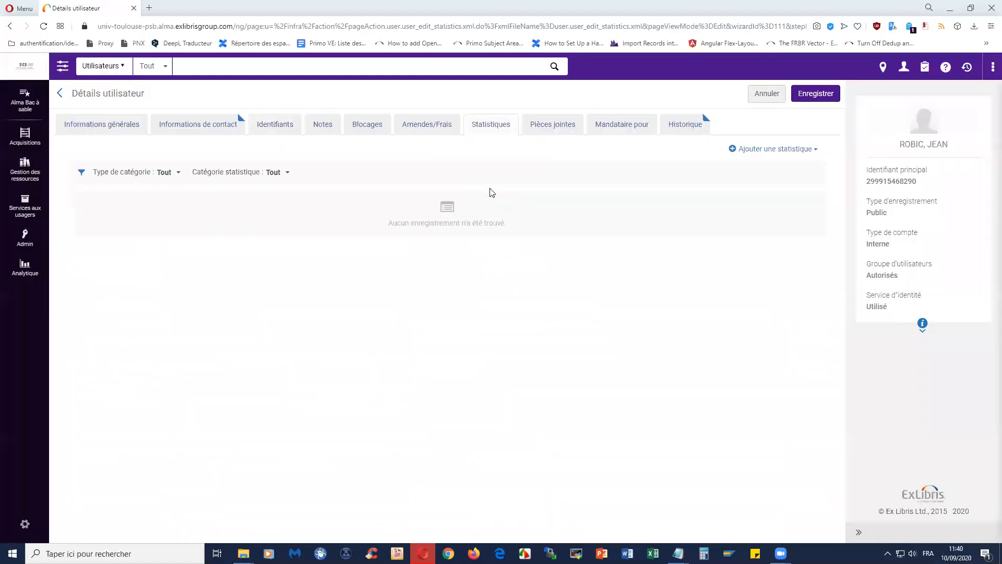